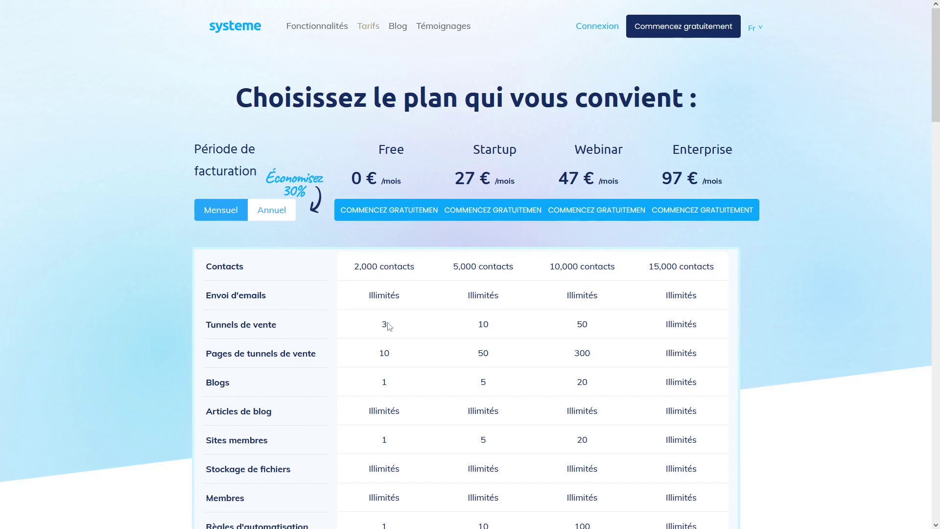
Review the pricing comparison of the Free, Startup, Webinar and Enterprise plans, including contacts, funnels, blogs and integrations.
{"action": "scroll", "coordinate": [389, 327], "scroll_direction": "down", "scroll_amount": 1}
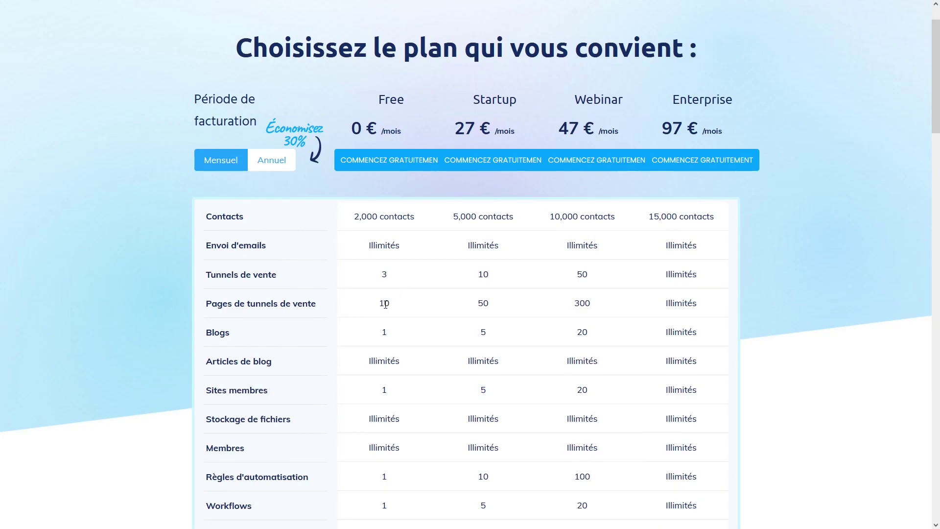
{"action": "scroll", "coordinate": [386, 304], "scroll_direction": "down", "scroll_amount": 1}
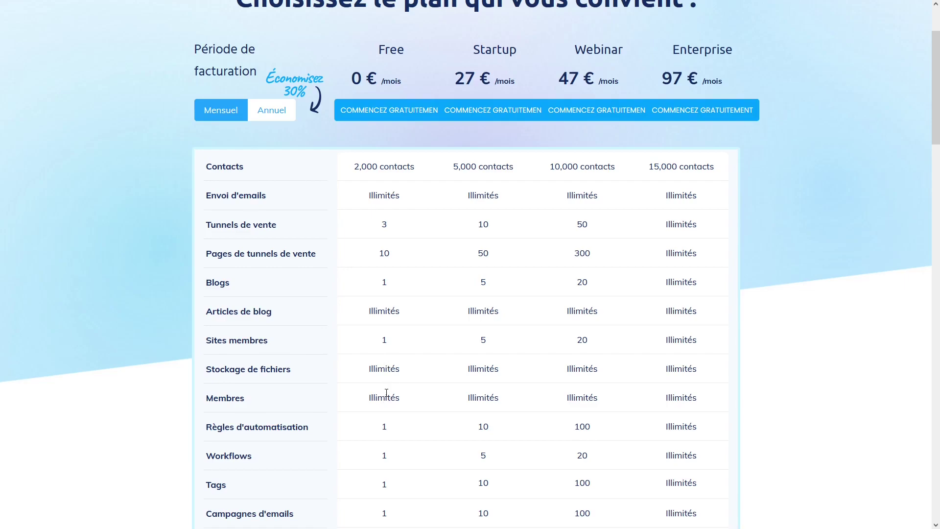
{"action": "scroll", "coordinate": [386, 393], "scroll_direction": "down", "scroll_amount": 3}
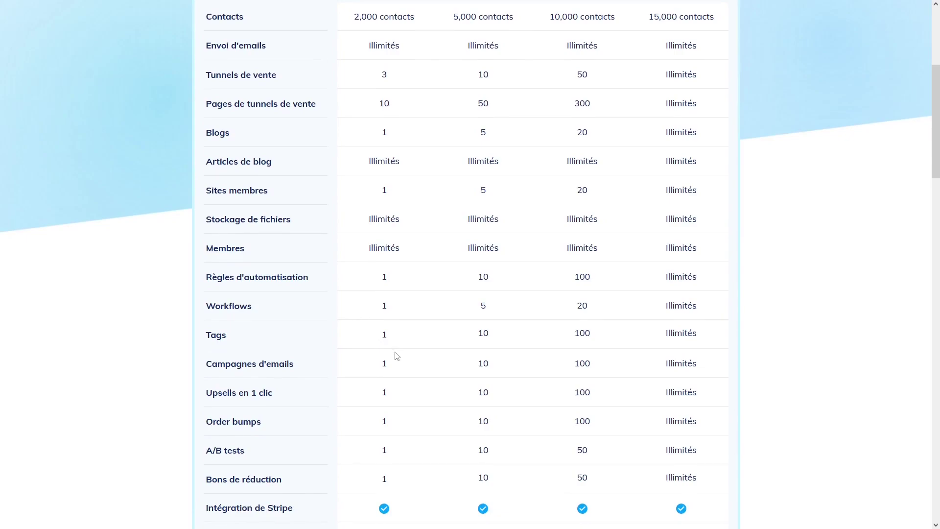
{"action": "scroll", "coordinate": [395, 356], "scroll_direction": "down", "scroll_amount": 2}
{"action": "scroll", "coordinate": [386, 345], "scroll_direction": "down", "scroll_amount": 1}
{"action": "scroll", "coordinate": [384, 272], "scroll_direction": "up", "scroll_amount": 1}
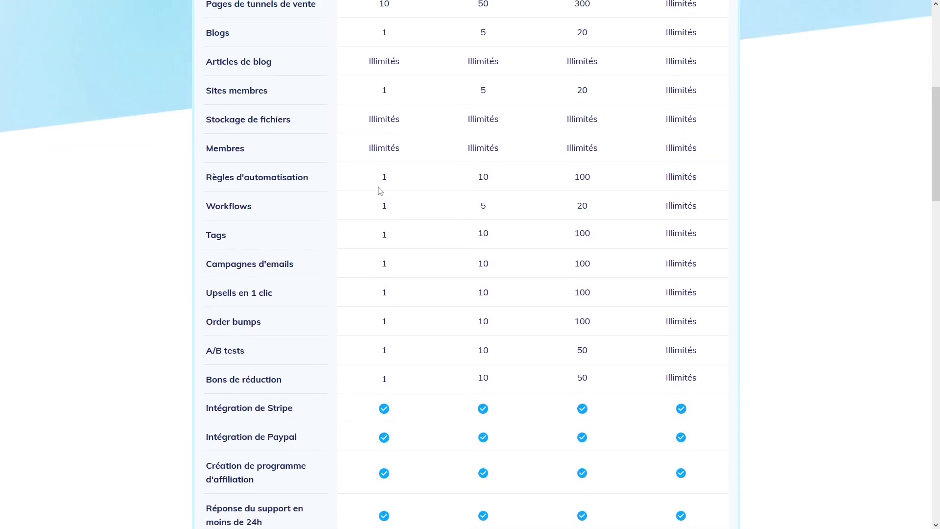
{"action": "scroll", "coordinate": [389, 147], "scroll_direction": "up", "scroll_amount": 6}
{"action": "scroll", "coordinate": [382, 294], "scroll_direction": "down", "scroll_amount": 7}
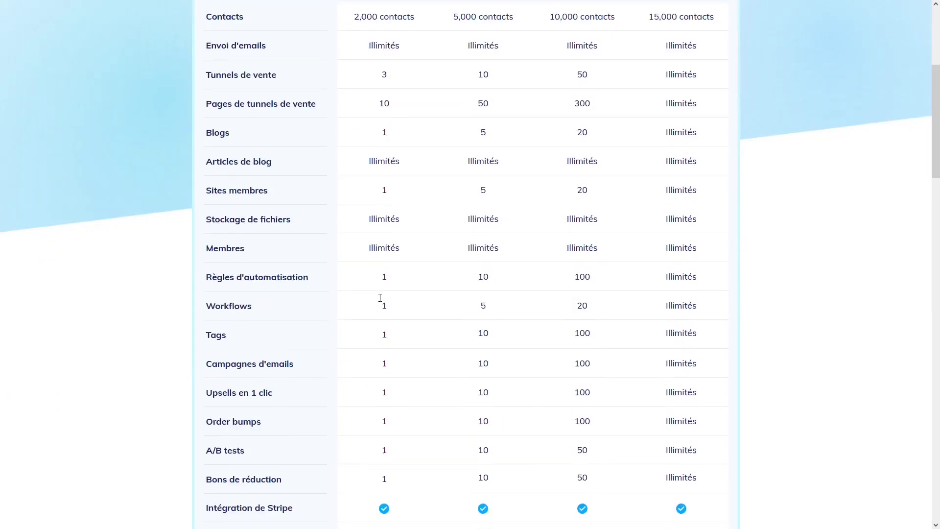
{"action": "scroll", "coordinate": [389, 341], "scroll_direction": "down", "scroll_amount": 3}
{"action": "scroll", "coordinate": [389, 340], "scroll_direction": "up", "scroll_amount": 10}
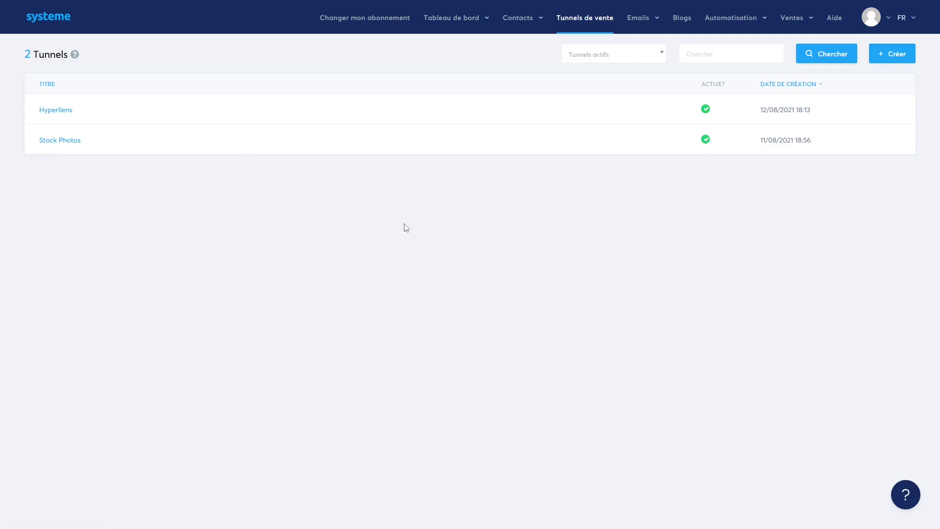
Create a new sales funnel named "Micro Site Web" of the type Tunnel personnalisé.
{"action": "left_click", "coordinate": [890, 54]}
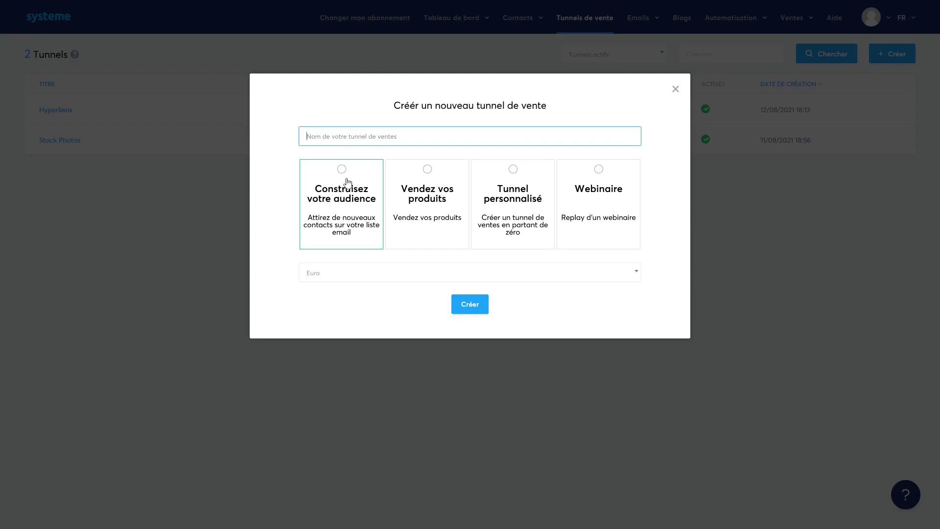
{"action": "left_click", "coordinate": [514, 173]}
{"action": "left_click", "coordinate": [371, 137]}
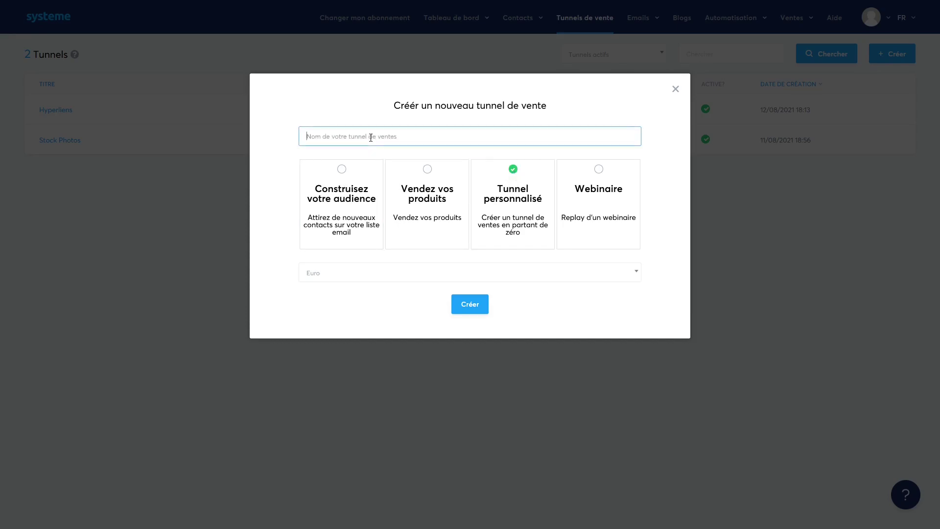
{"action": "type", "text": "Micro"}
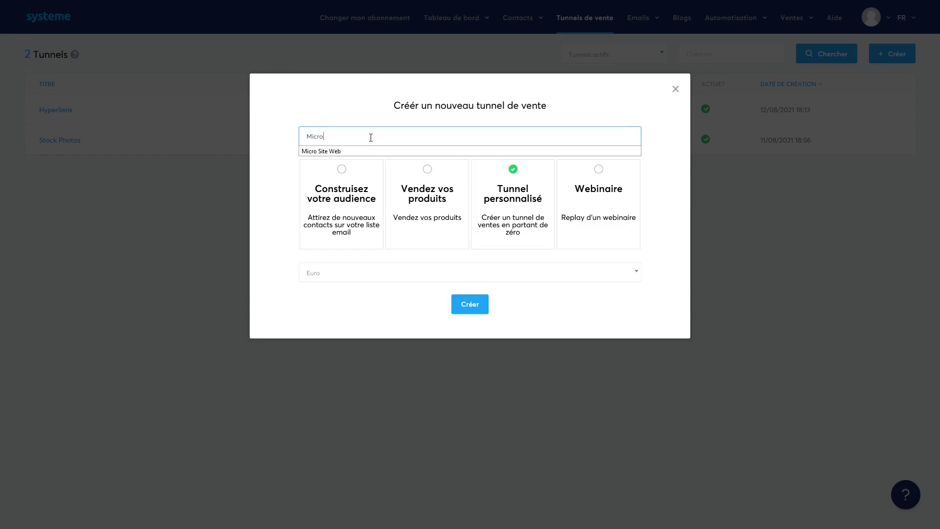
{"action": "key", "text": "Down"}
{"action": "key", "text": "Return"}
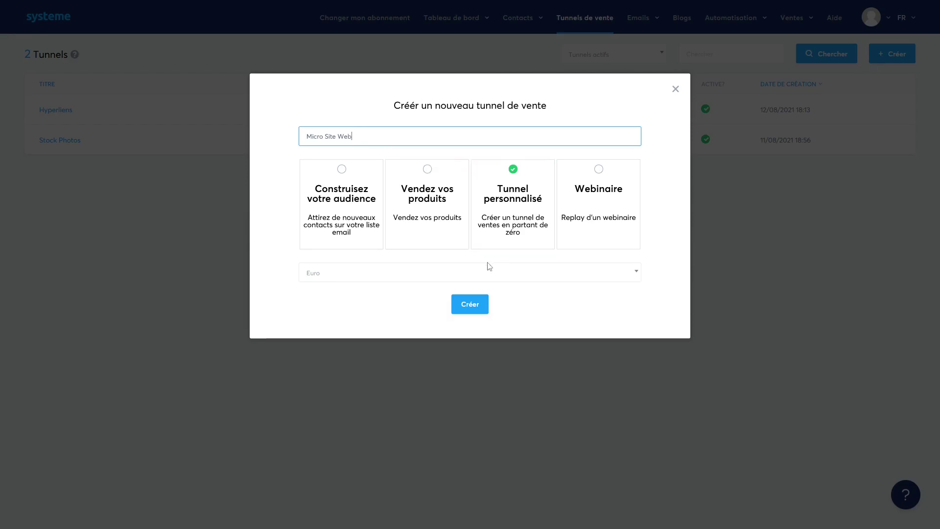
{"action": "left_click", "coordinate": [470, 308]}
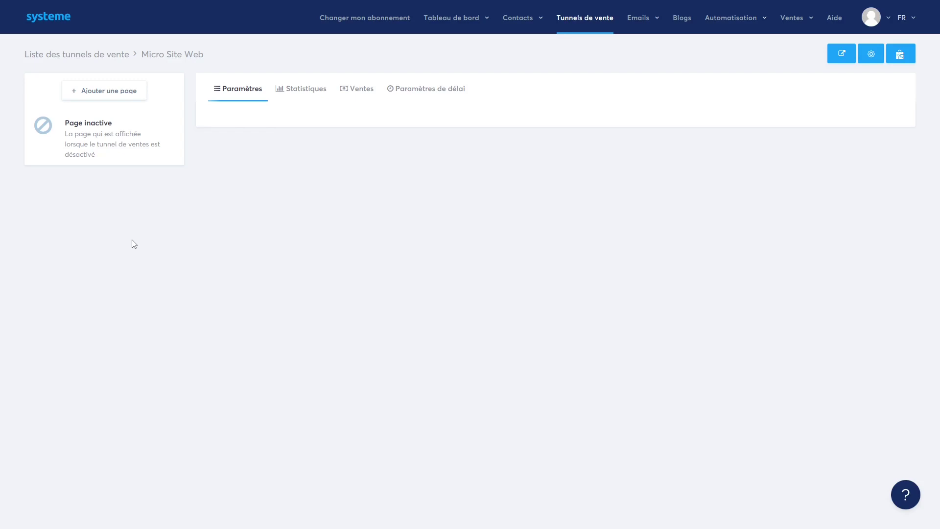
Add a page named "Contact" of the type Formulaire to the funnel.
{"action": "left_click", "coordinate": [103, 94]}
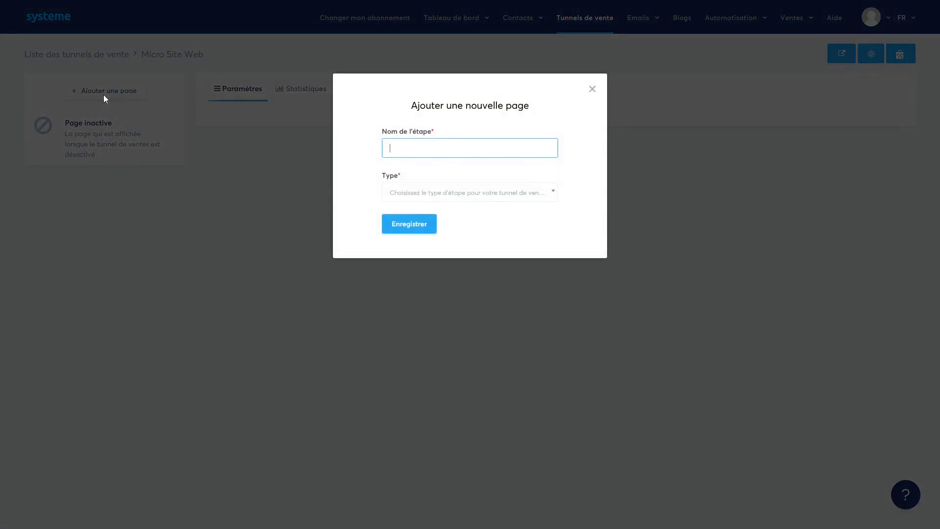
{"action": "left_click", "coordinate": [412, 147]}
{"action": "type", "text": "Contact"}
{"action": "left_click", "coordinate": [414, 195]}
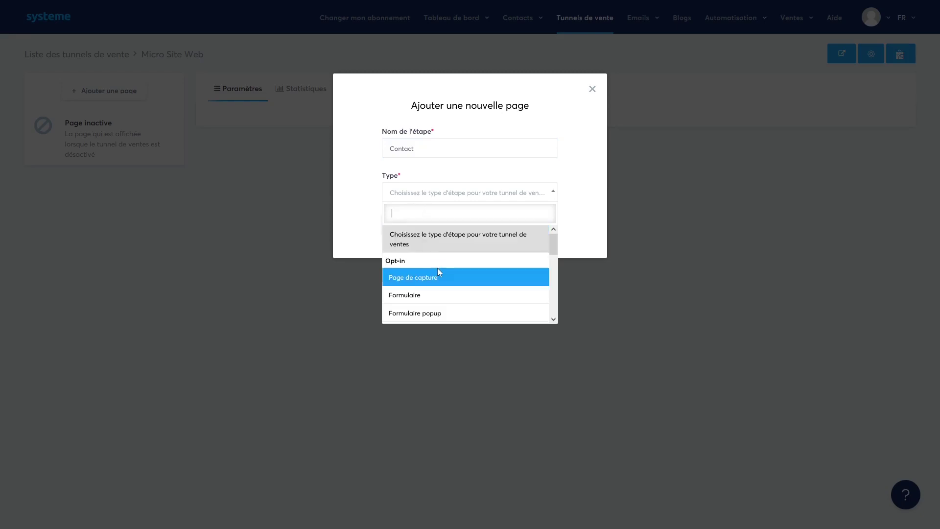
{"action": "left_click", "coordinate": [436, 296]}
{"action": "left_click", "coordinate": [413, 224]}
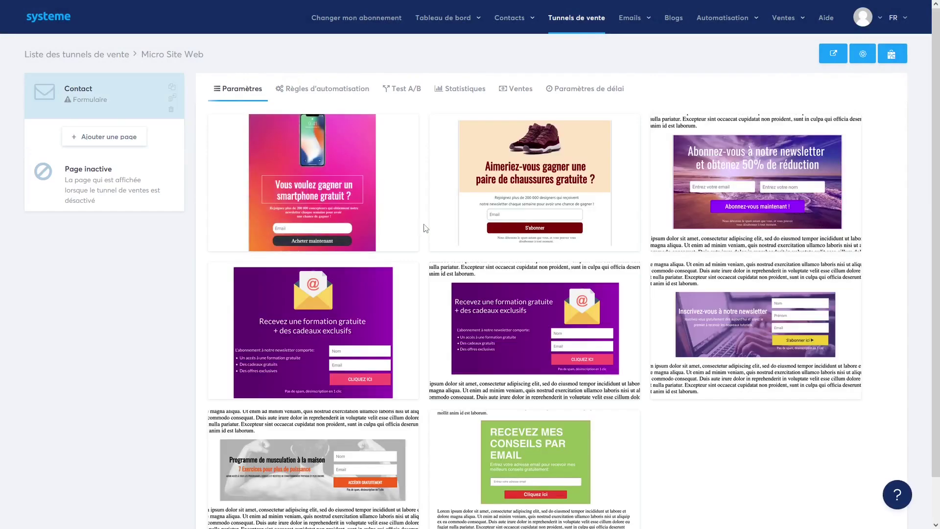
Choose the free-shoes giveaway template for the Contact form and open it in the page editor.
{"action": "mouse_move", "coordinate": [434, 217]}
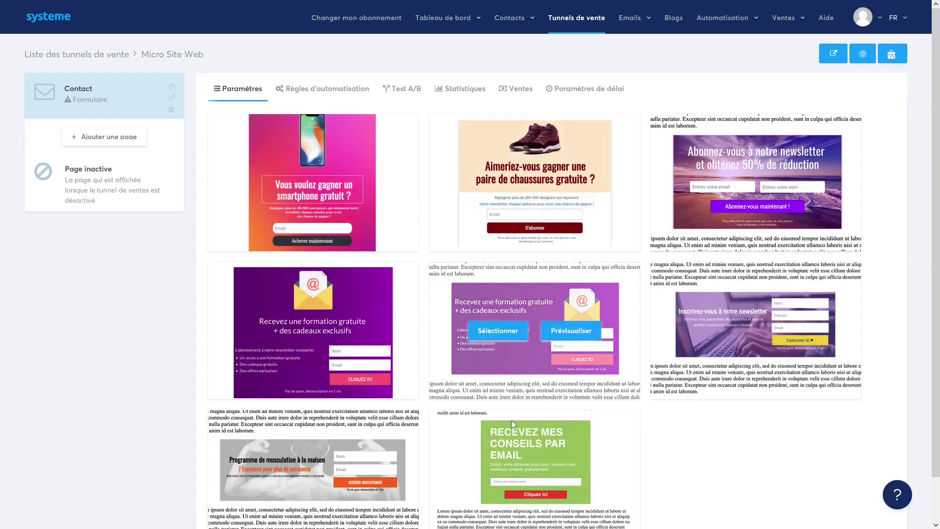
{"action": "mouse_move", "coordinate": [493, 422]}
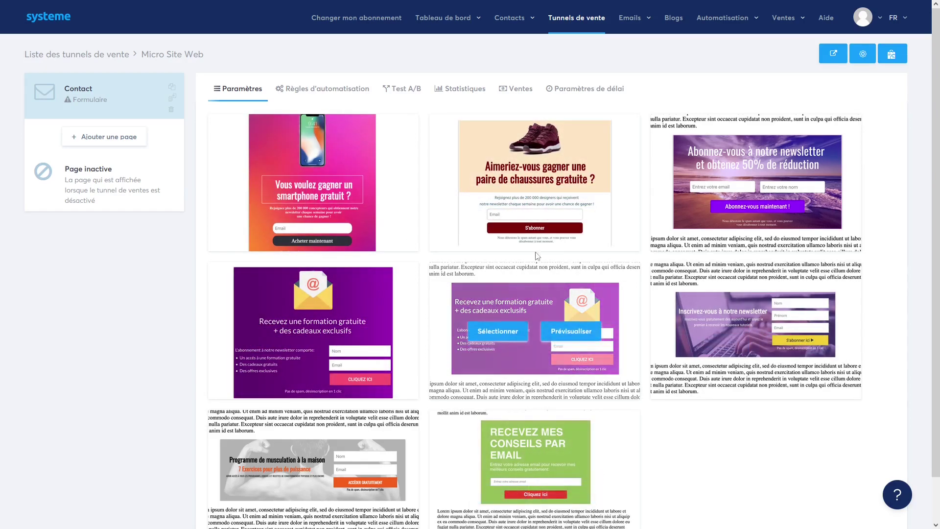
{"action": "mouse_move", "coordinate": [573, 185]}
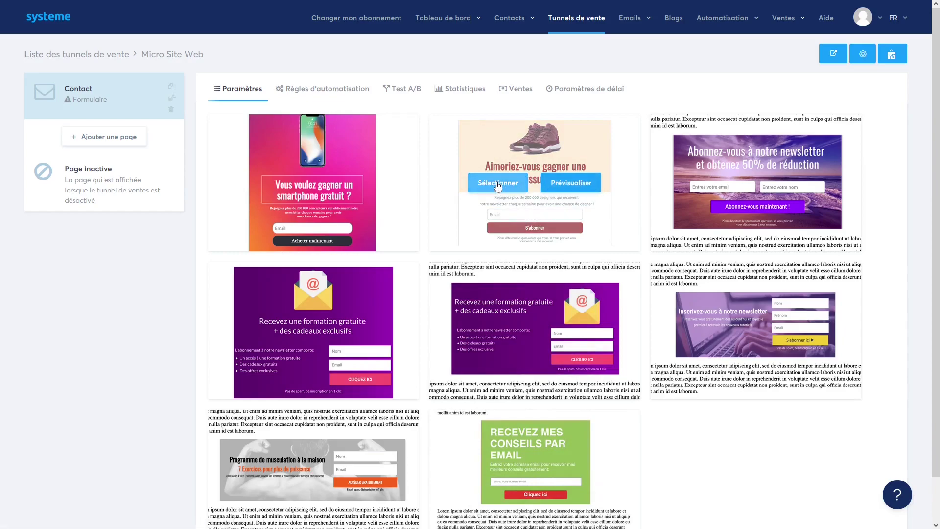
{"action": "left_click", "coordinate": [499, 184]}
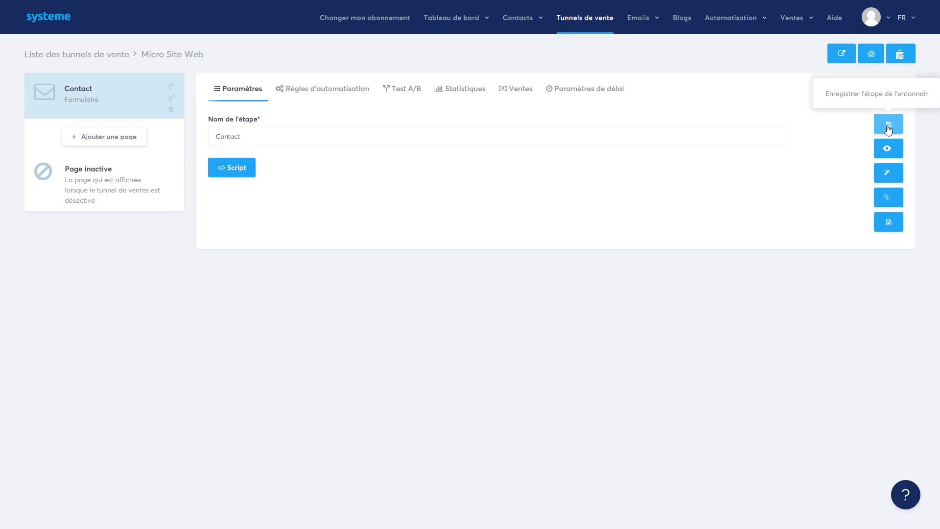
{"action": "left_click", "coordinate": [889, 173]}
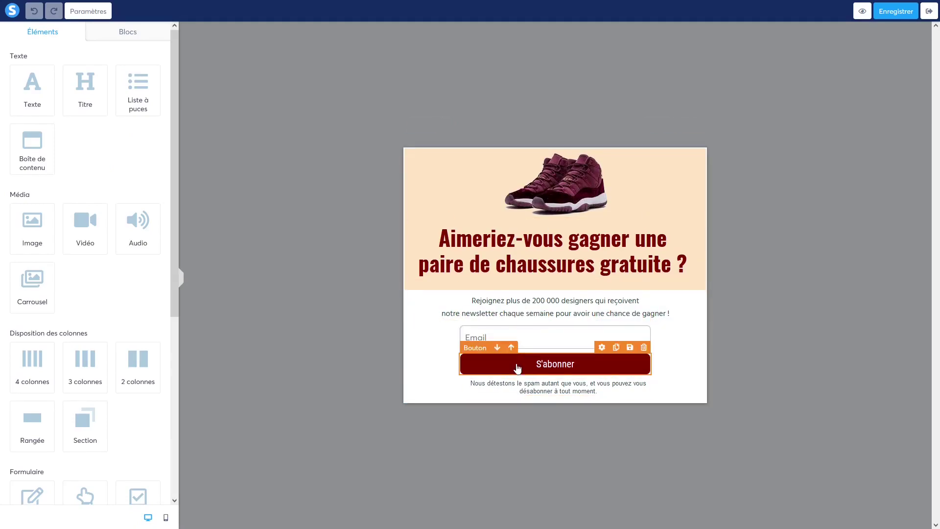
Delete the shoe image above the form's headline.
{"action": "left_click", "coordinate": [545, 196]}
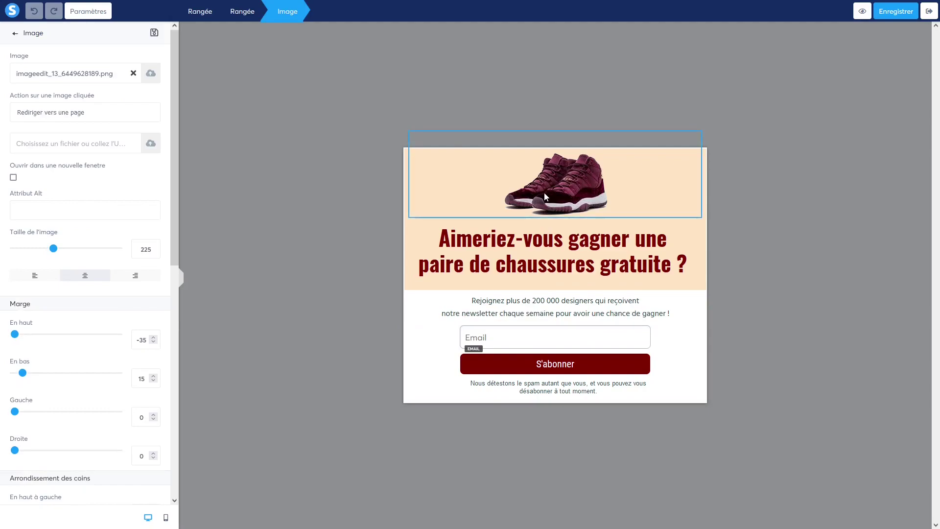
{"action": "left_click", "coordinate": [569, 195]}
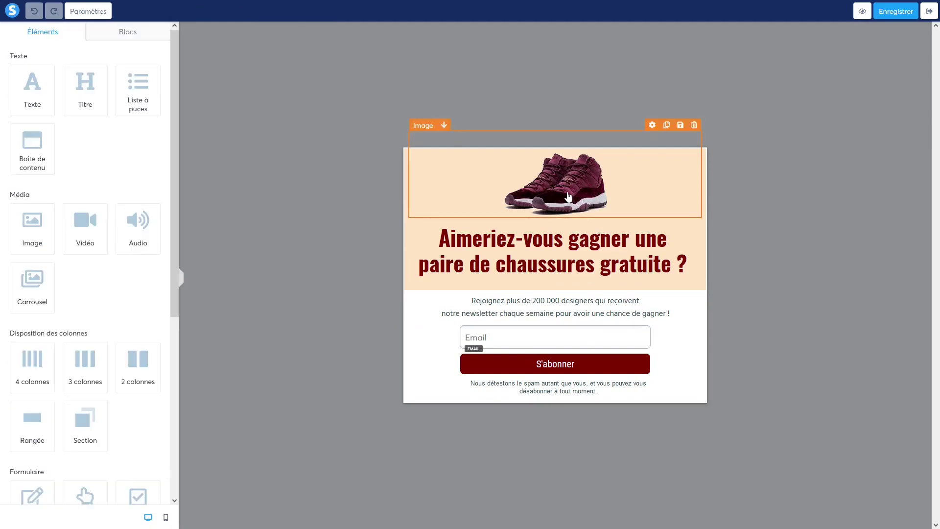
{"action": "left_click", "coordinate": [694, 126]}
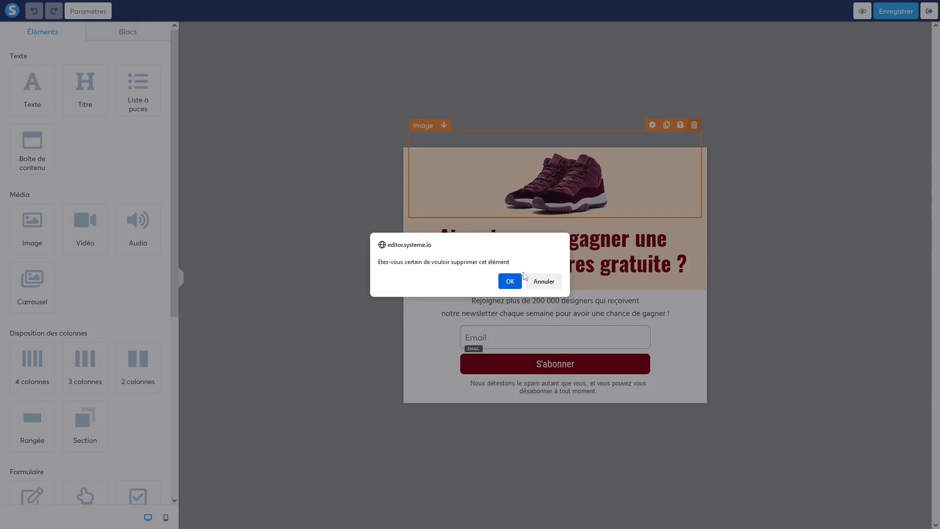
{"action": "left_click", "coordinate": [508, 280]}
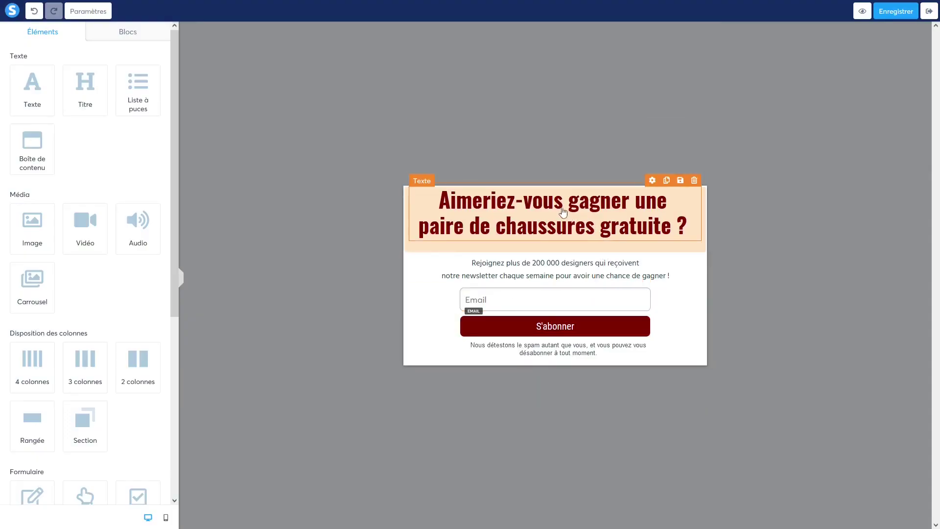
Replace the form's headline text with "Incrivez-vous".
{"action": "left_click", "coordinate": [465, 208]}
{"action": "left_click_drag", "start_coordinate": [465, 208], "coordinate": [701, 246]}
{"action": "type", "text": "Inc"}
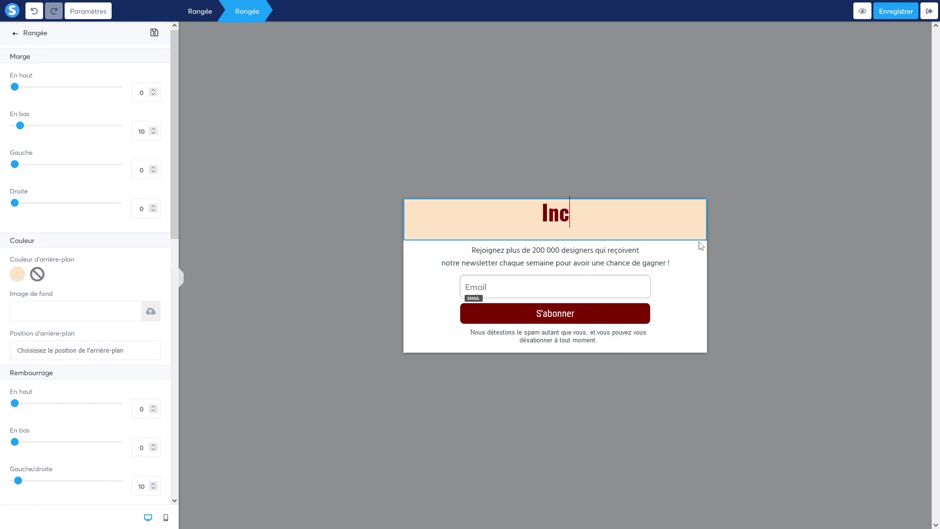
{"action": "type", "text": "rivez-vous"}
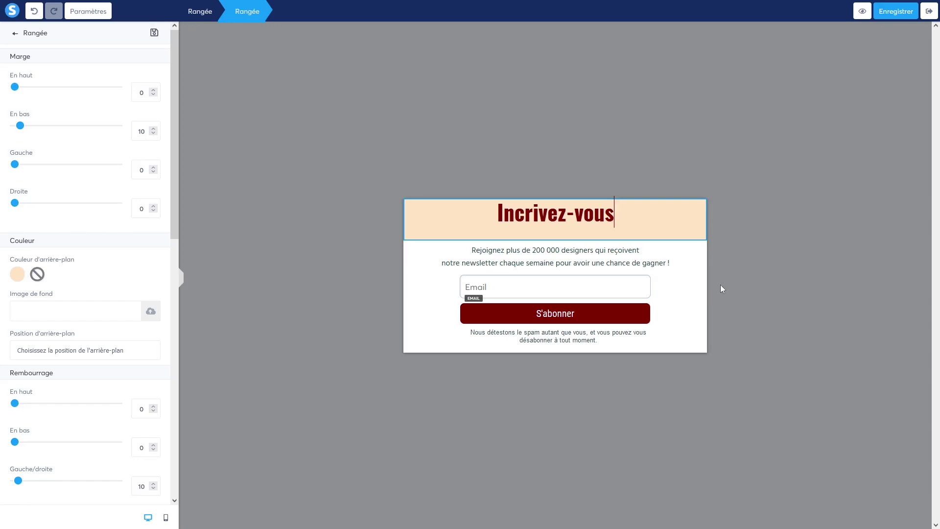
Examine the Email form field's settings, from data type and font to margins, rounded corners, shadow and border.
{"action": "left_click", "coordinate": [504, 287]}
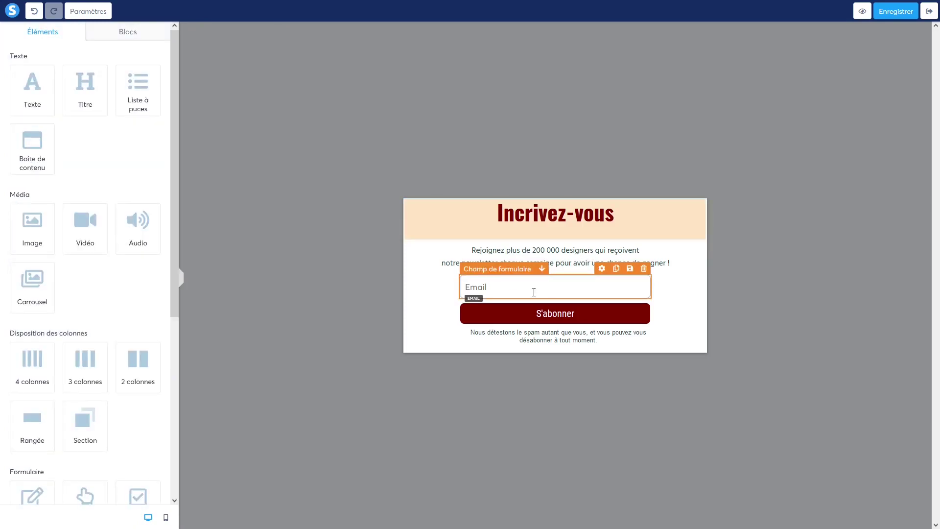
{"action": "left_click", "coordinate": [531, 312]}
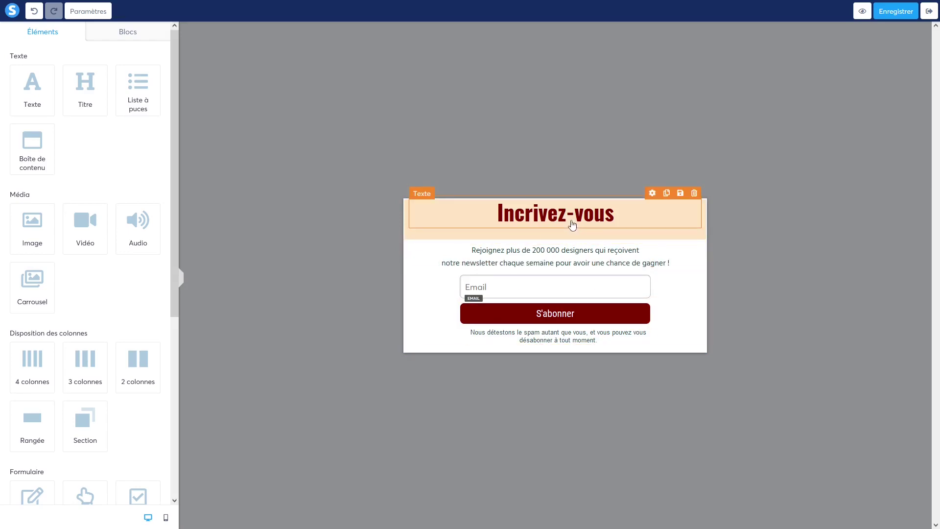
{"action": "left_click", "coordinate": [542, 287]}
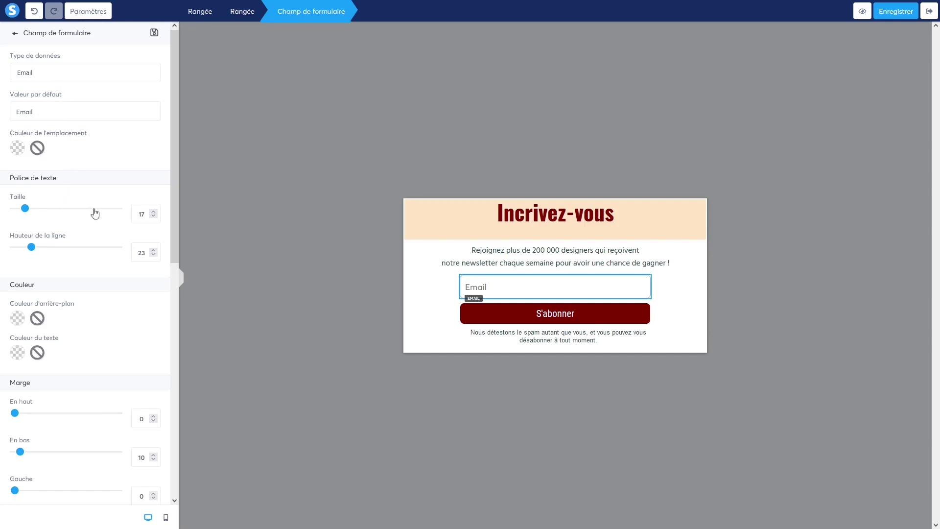
{"action": "scroll", "coordinate": [88, 235], "scroll_direction": "down", "scroll_amount": 2}
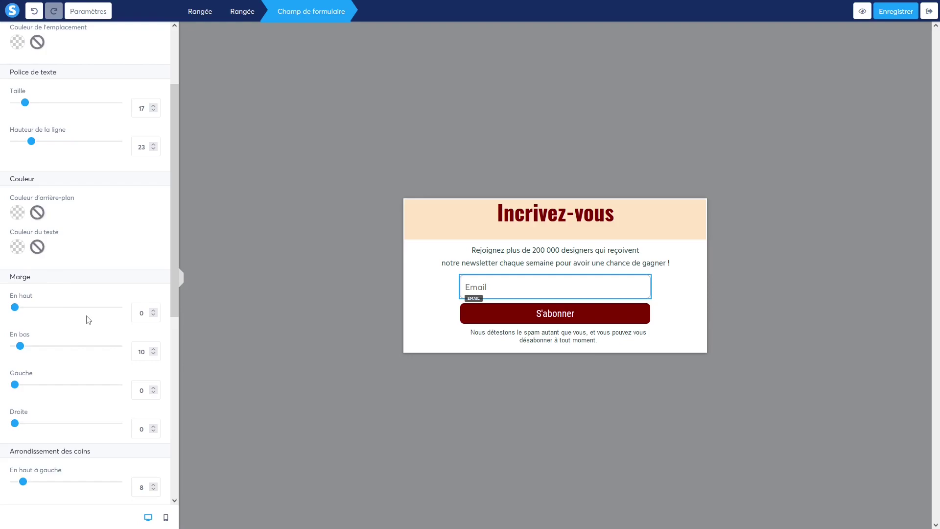
{"action": "scroll", "coordinate": [88, 314], "scroll_direction": "down", "scroll_amount": 4}
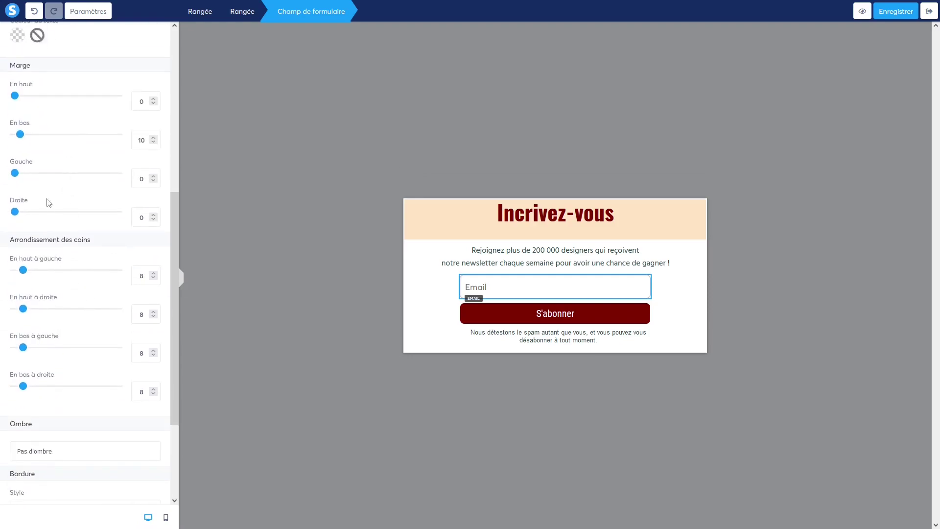
{"action": "scroll", "coordinate": [52, 265], "scroll_direction": "down", "scroll_amount": 3}
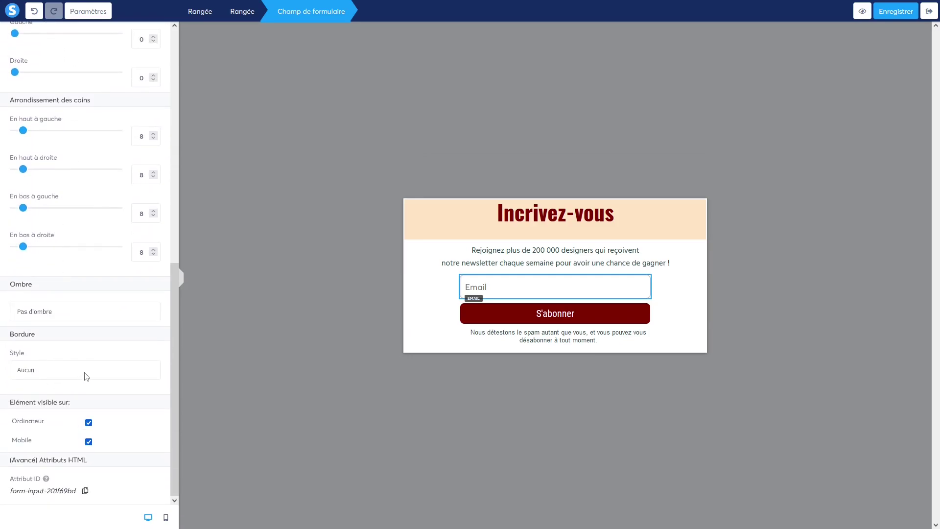
{"action": "scroll", "coordinate": [86, 377], "scroll_direction": "up", "scroll_amount": 9}
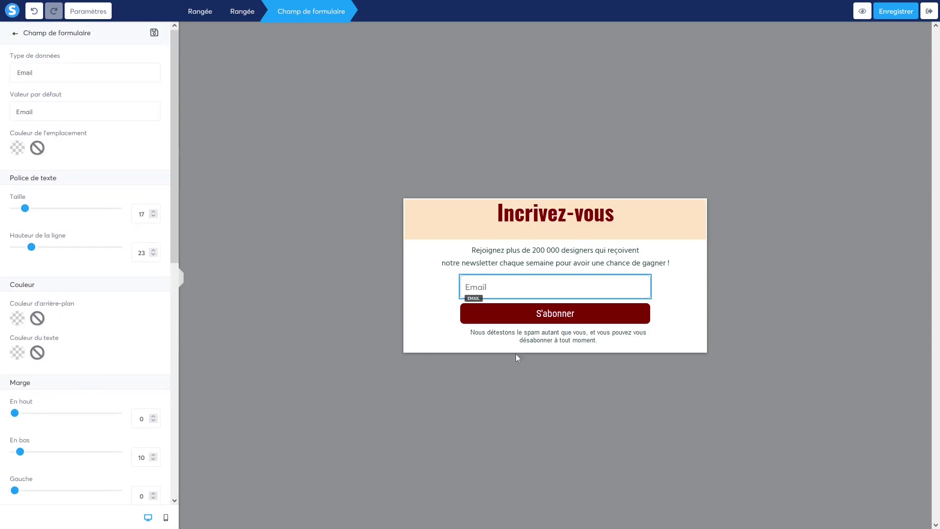
Add a new form field between the Email field and the S'abonner button.
{"action": "left_click", "coordinate": [16, 36]}
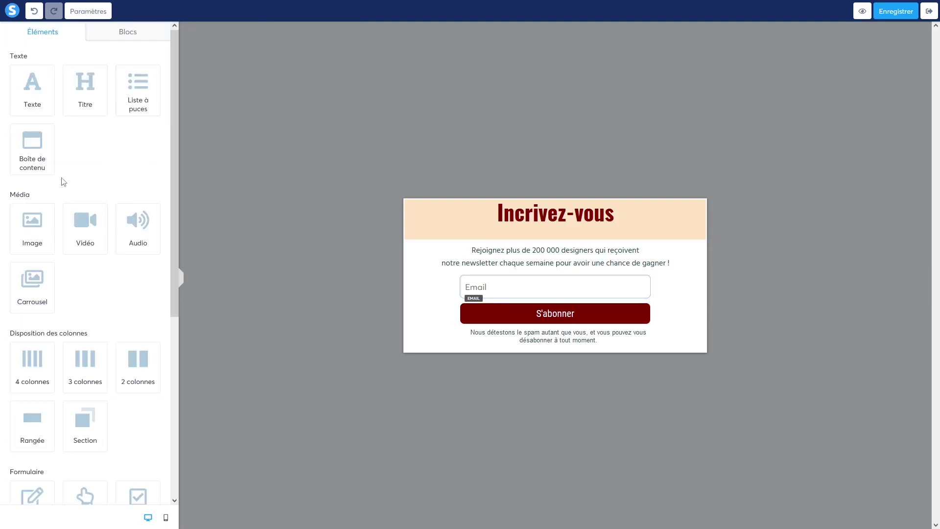
{"action": "scroll", "coordinate": [113, 367], "scroll_direction": "down", "scroll_amount": 3}
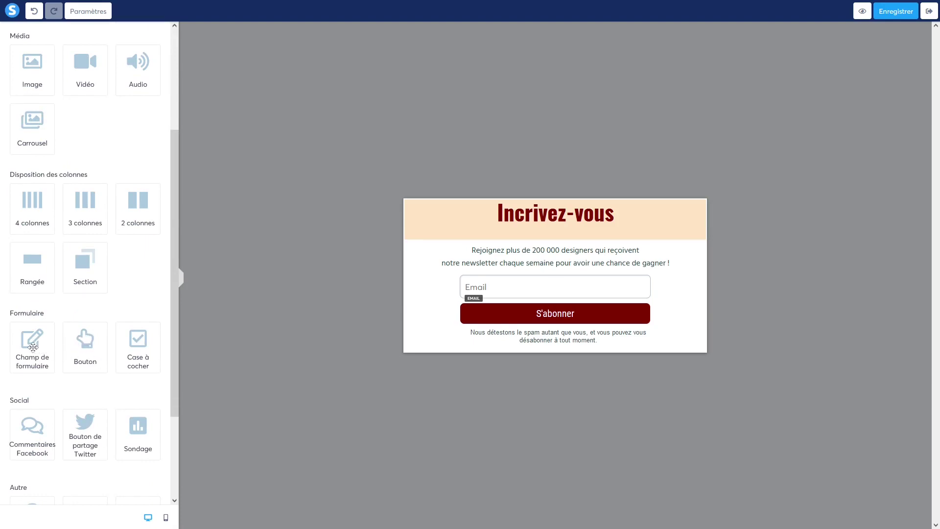
{"action": "left_click_drag", "start_coordinate": [32, 347], "coordinate": [527, 308]}
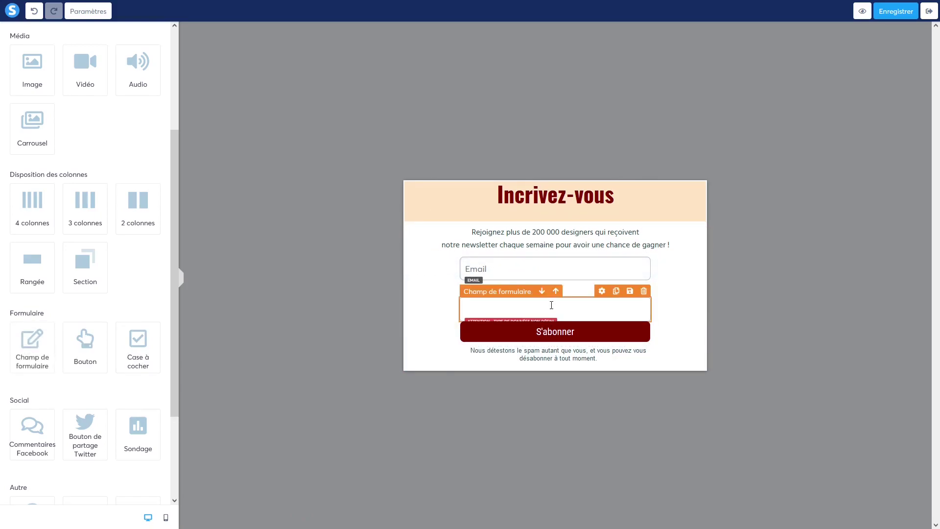
Set the new form field's data type to Numéro de téléphone and save the form.
{"action": "left_click", "coordinate": [603, 292]}
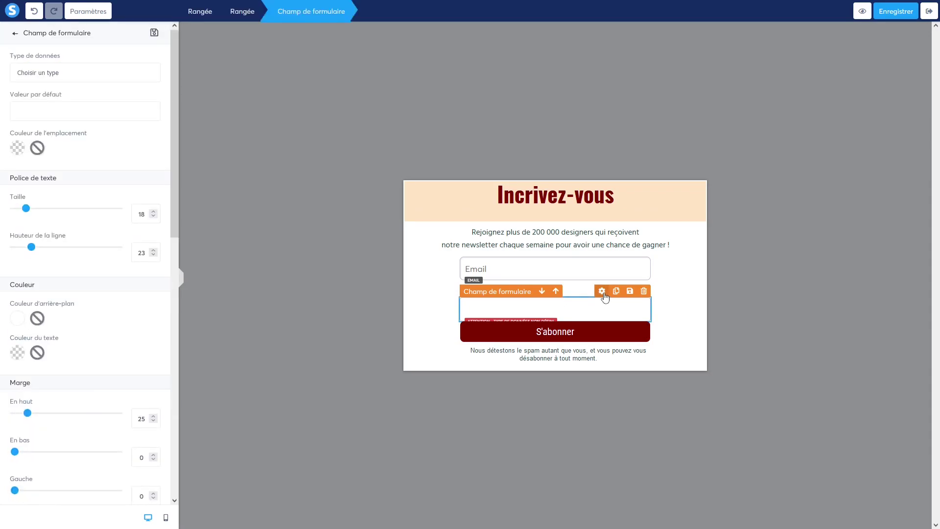
{"action": "left_click", "coordinate": [72, 77]}
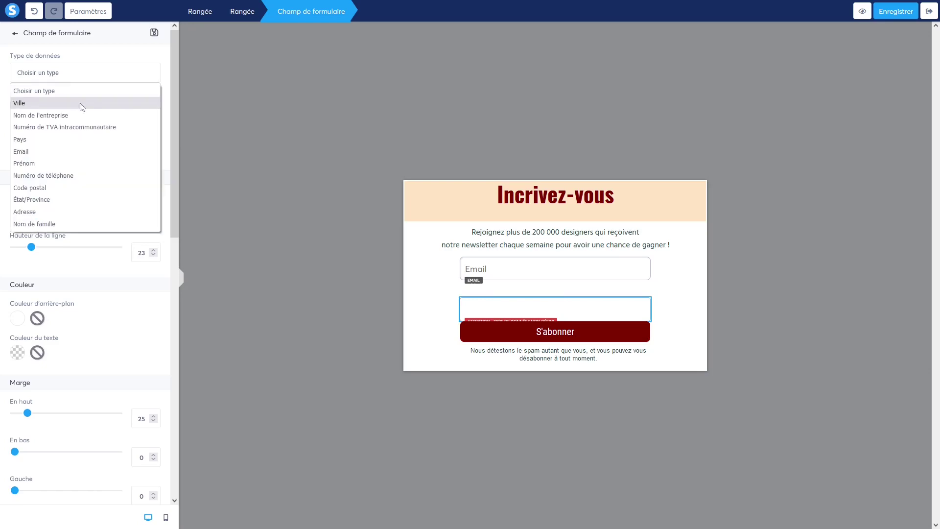
{"action": "left_click", "coordinate": [72, 177]}
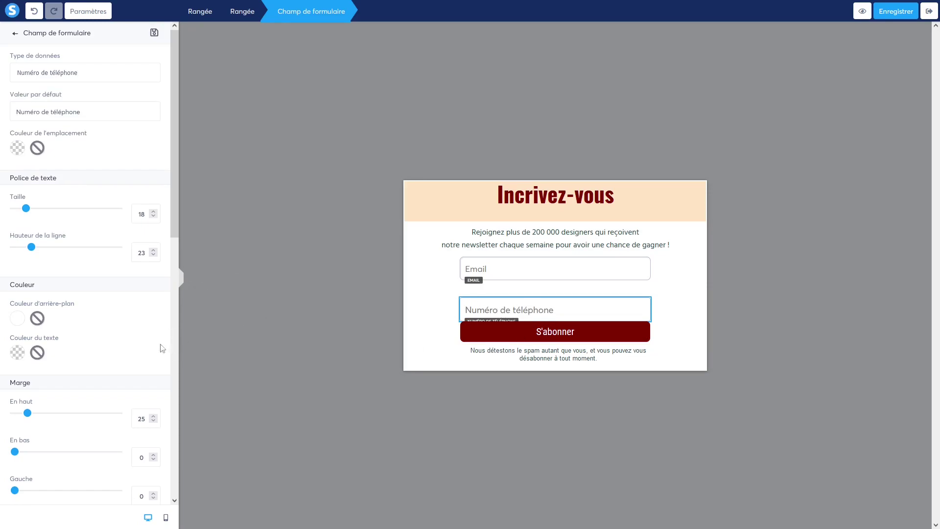
{"action": "left_click", "coordinate": [760, 239]}
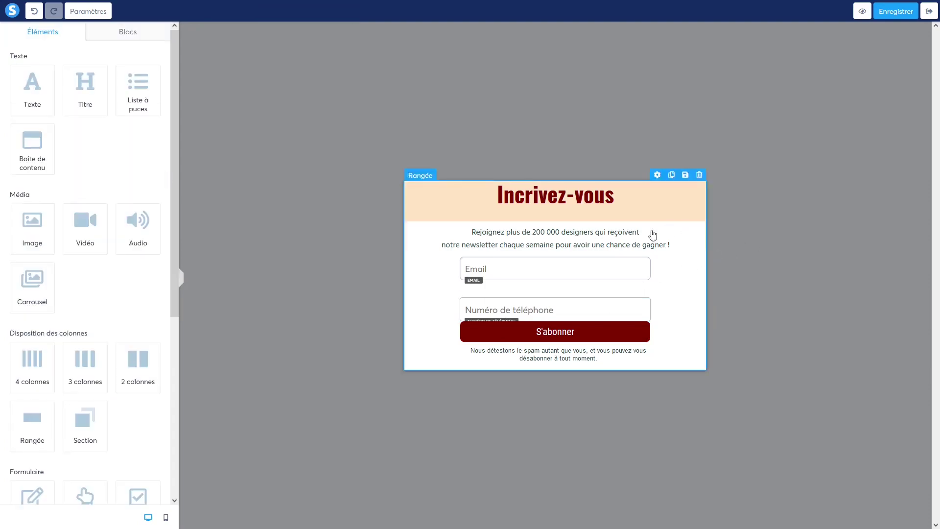
{"action": "left_click", "coordinate": [891, 11]}
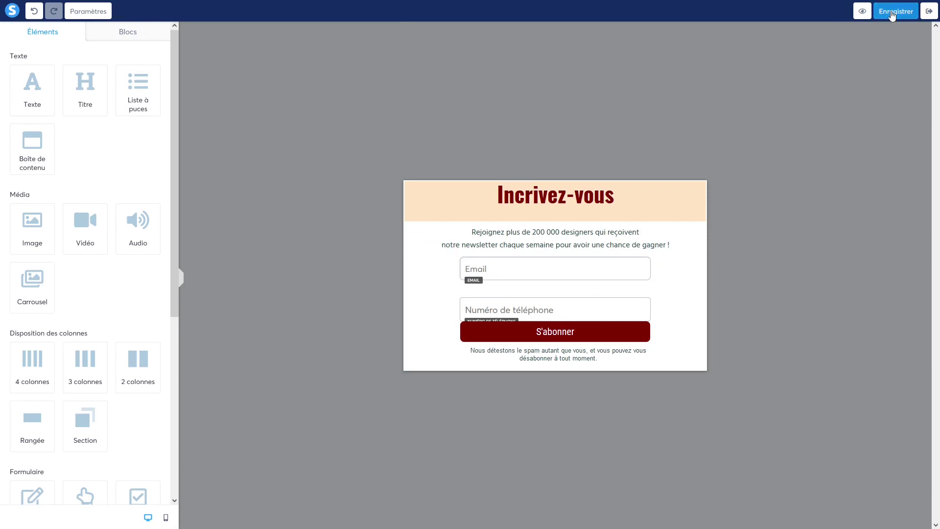
Preview the sign-up form within the sample page, look through it, and close the preview.
{"action": "left_click", "coordinate": [861, 14]}
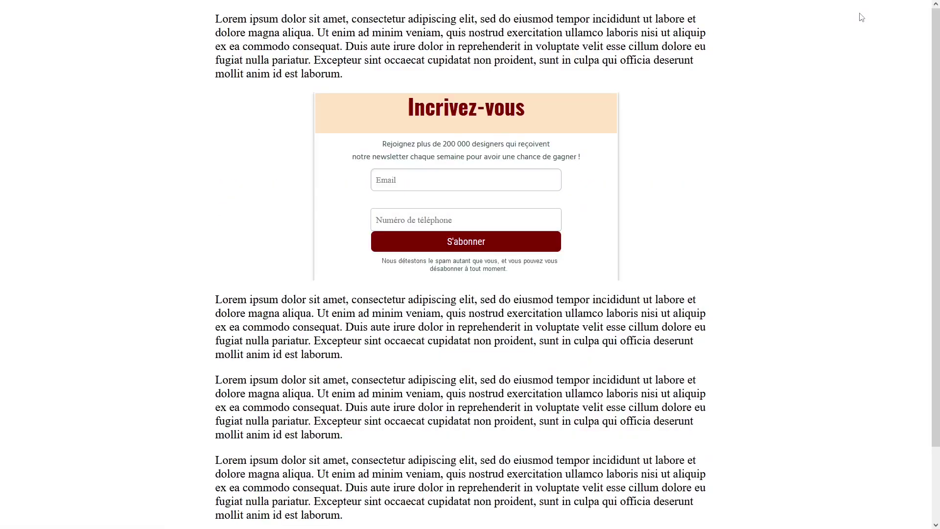
{"action": "scroll", "coordinate": [594, 186], "scroll_direction": "down", "scroll_amount": 2}
{"action": "scroll", "coordinate": [594, 187], "scroll_direction": "up", "scroll_amount": 2}
{"action": "mouse_move", "coordinate": [166, 2]}
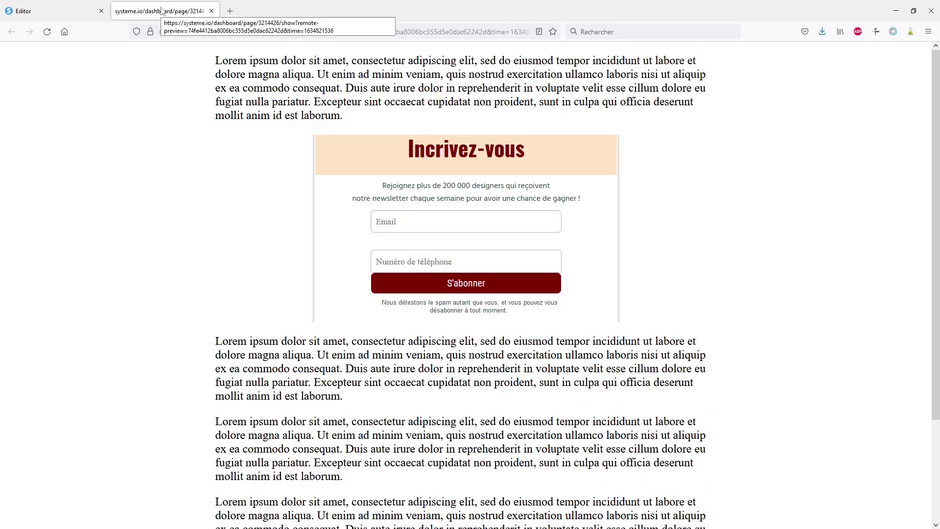
{"action": "middle_click", "coordinate": [159, 10]}
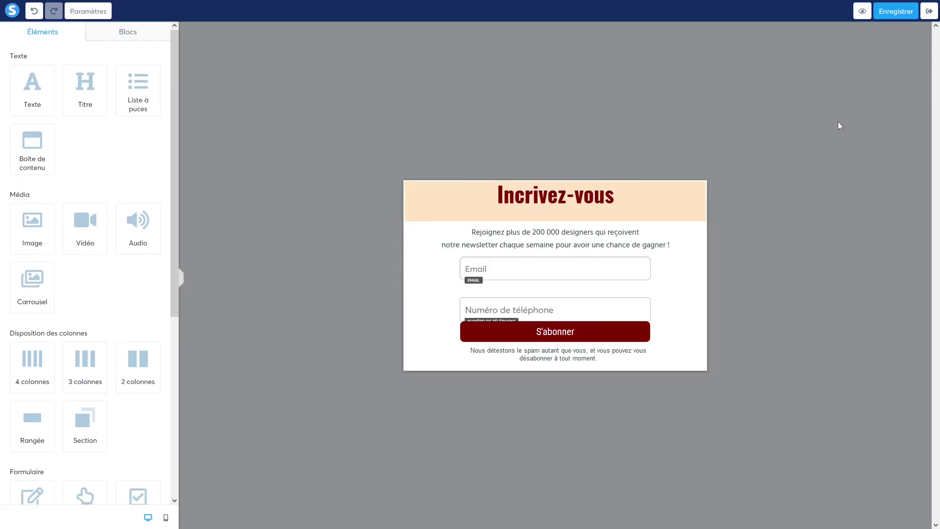
Save the sign-up form and leave the page editor.
{"action": "left_click", "coordinate": [892, 15]}
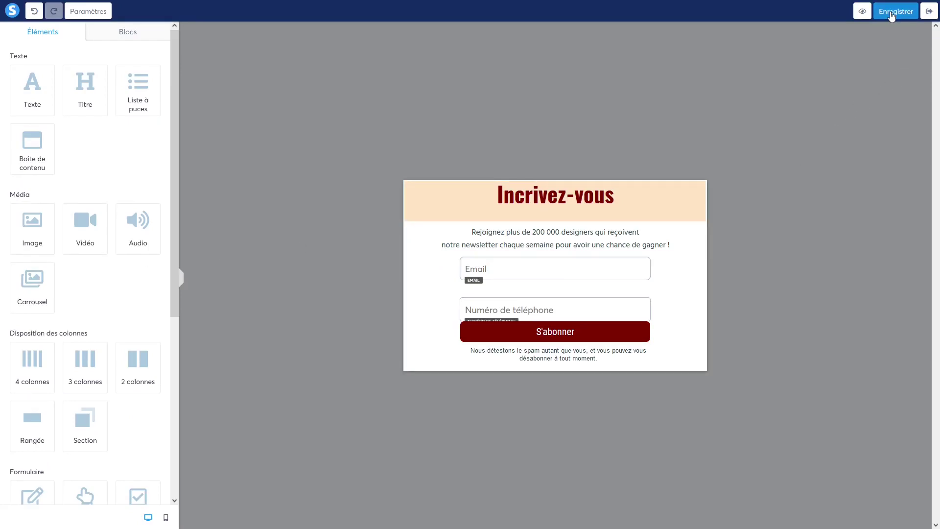
{"action": "left_click", "coordinate": [930, 13]}
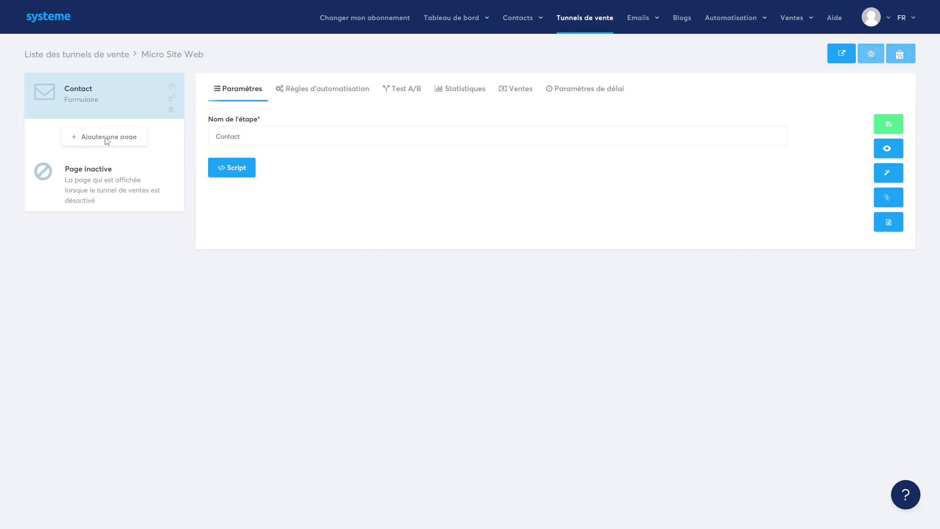
Add a new funnel page named "Merci" of type Page de remerciement.
{"action": "left_click", "coordinate": [107, 138]}
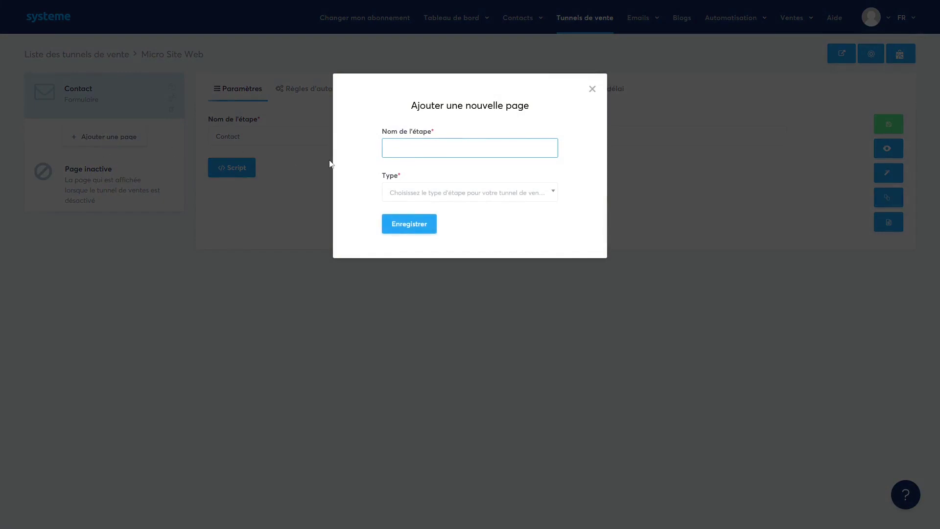
{"action": "type", "text": "%e"}
{"action": "type", "text": "r"}
{"action": "key", "text": "BackSpace"}
{"action": "key", "text": "BackSpace"}
{"action": "key", "text": "BackSpace"}
{"action": "type", "text": "M"}
{"action": "left_click", "coordinate": [444, 191]}
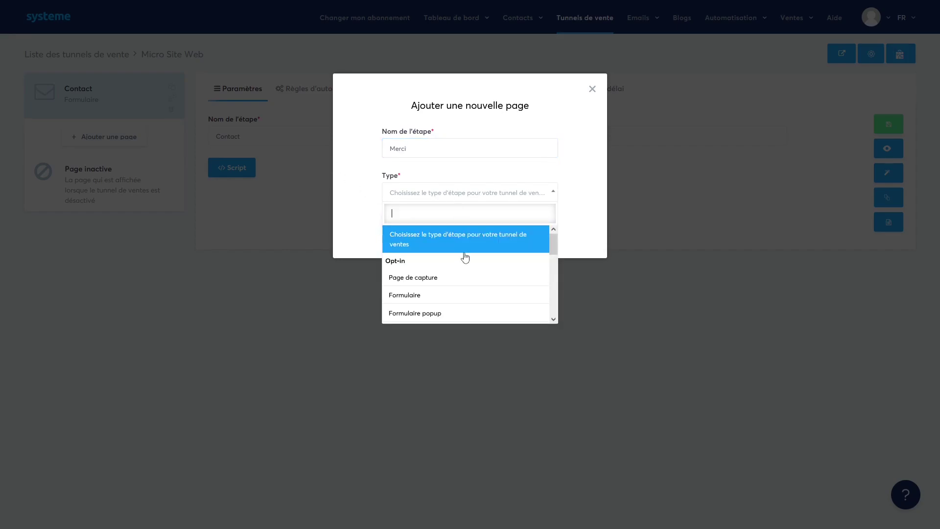
{"action": "scroll", "coordinate": [452, 290], "scroll_direction": "down", "scroll_amount": 1}
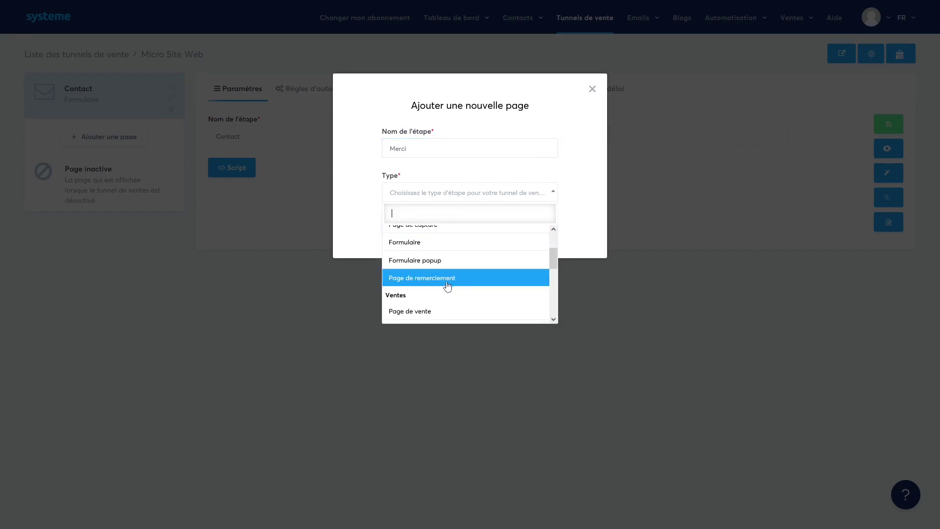
{"action": "left_click", "coordinate": [446, 283]}
{"action": "left_click", "coordinate": [412, 229]}
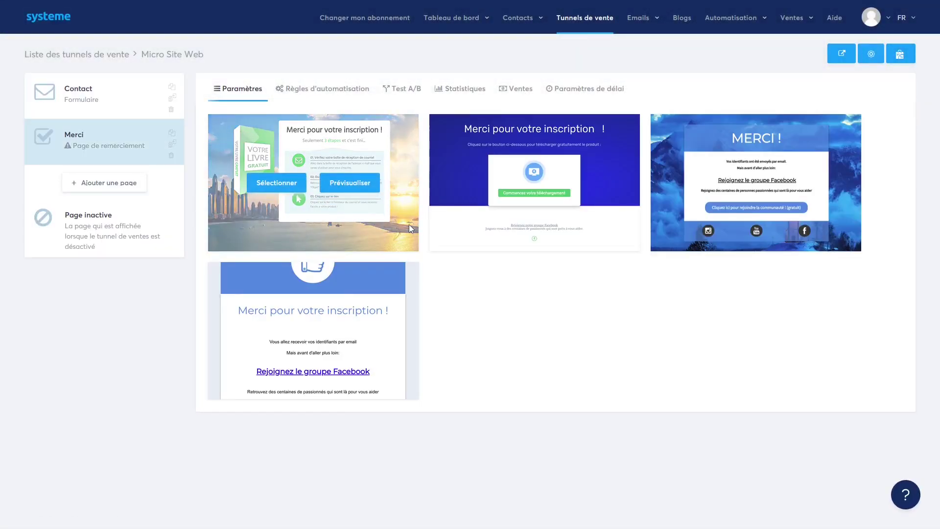
Apply the blue "Merci pour votre inscription !" download template to the Merci page, and save it in the page editor before exiting.
{"action": "mouse_move", "coordinate": [568, 194]}
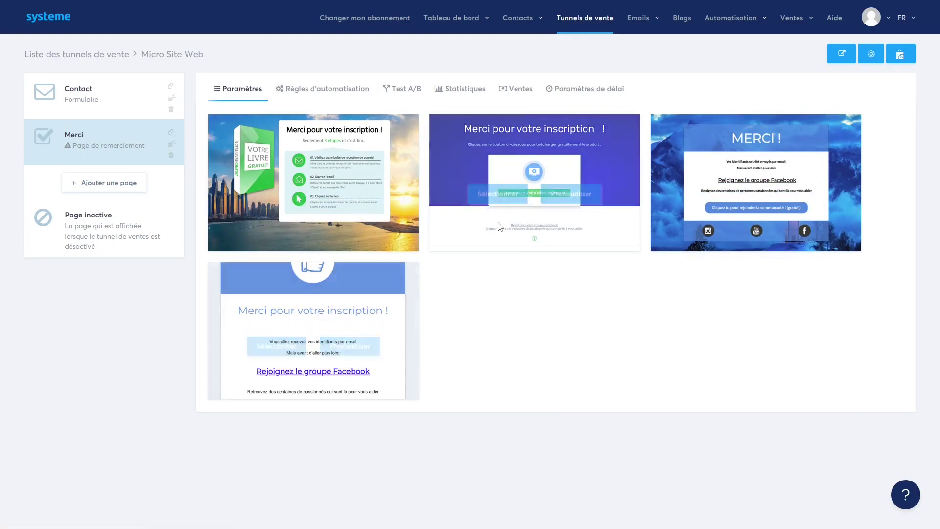
{"action": "left_click", "coordinate": [503, 191]}
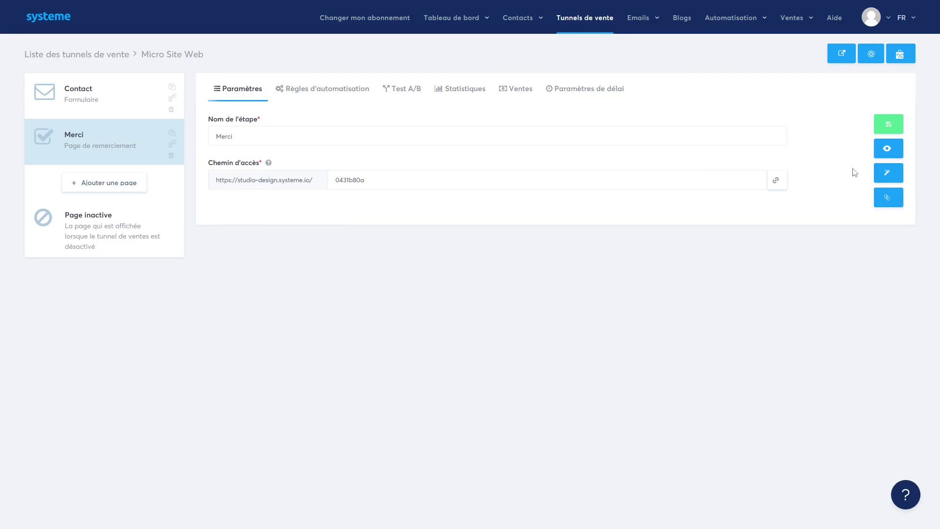
{"action": "left_click", "coordinate": [889, 173]}
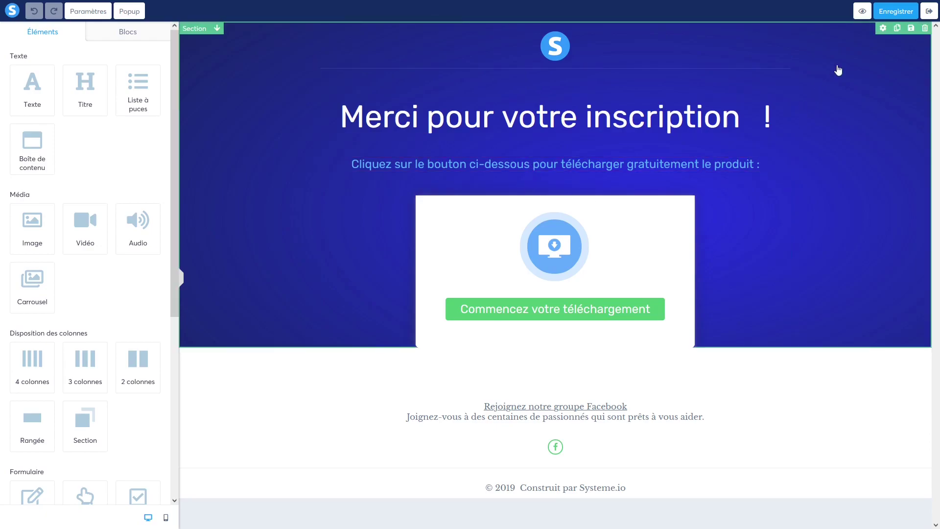
{"action": "left_click", "coordinate": [889, 15]}
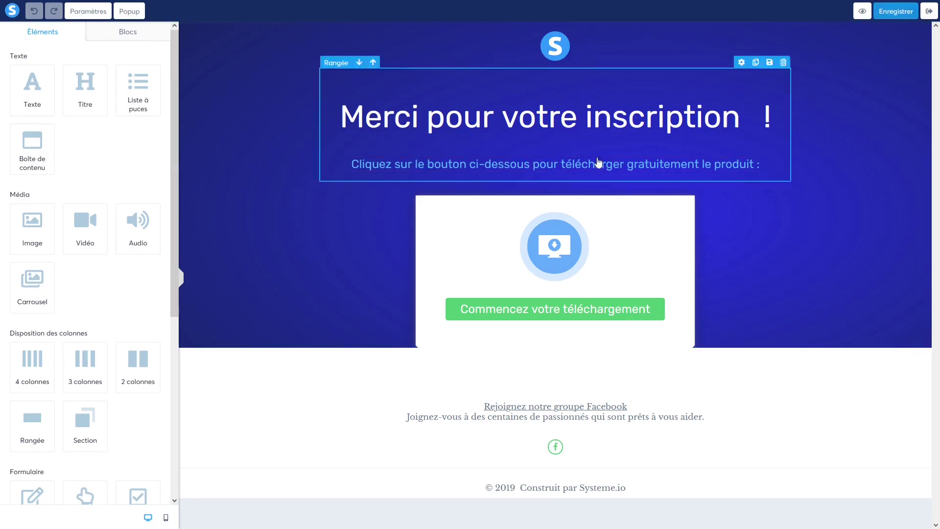
{"action": "left_click", "coordinate": [929, 13]}
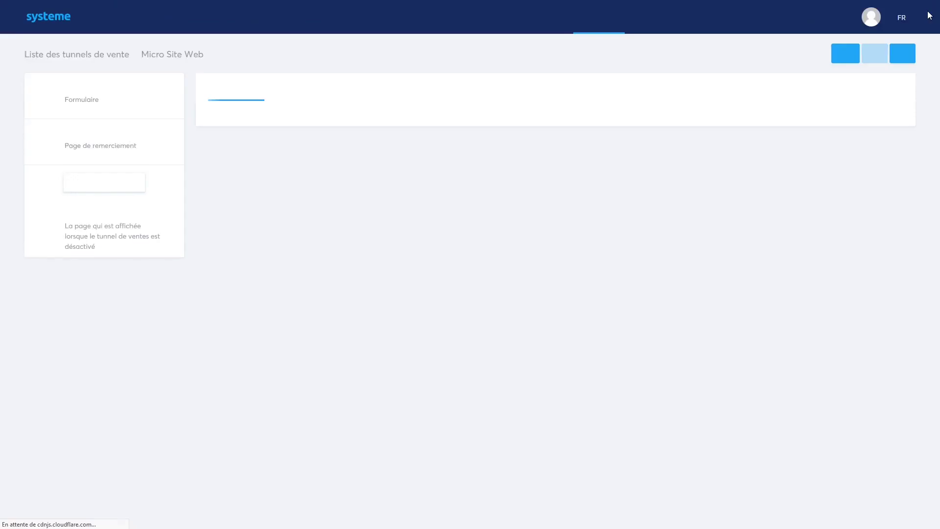
Copy the Contact form's raw HTML embed code to the clipboard and close its dialog.
{"action": "left_click", "coordinate": [109, 100]}
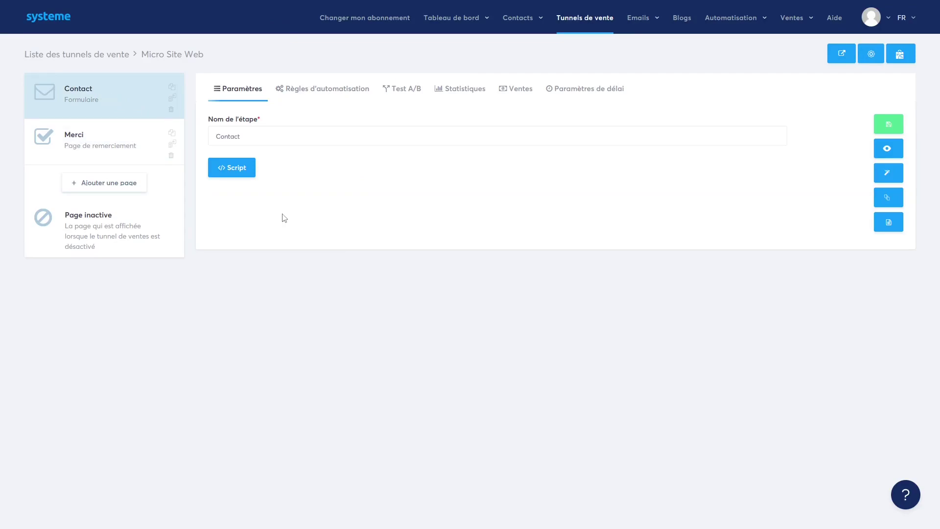
{"action": "left_click", "coordinate": [889, 222]}
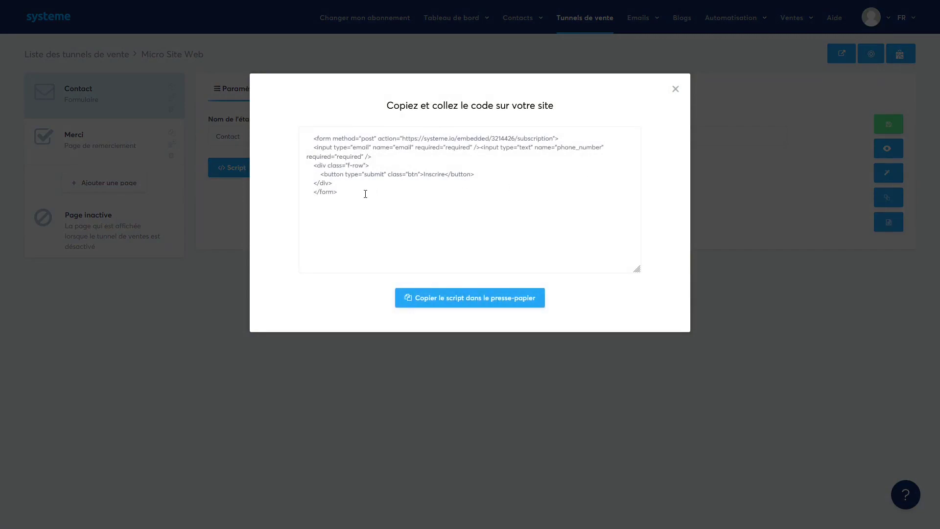
{"action": "left_click_drag", "start_coordinate": [343, 193], "coordinate": [315, 139]}
{"action": "key", "text": "ctrl+c"}
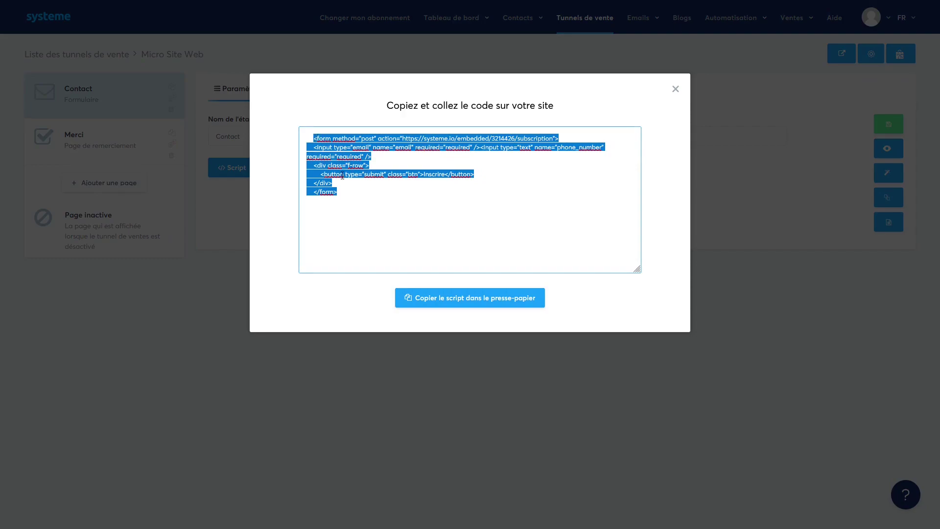
{"action": "left_click", "coordinate": [466, 297]}
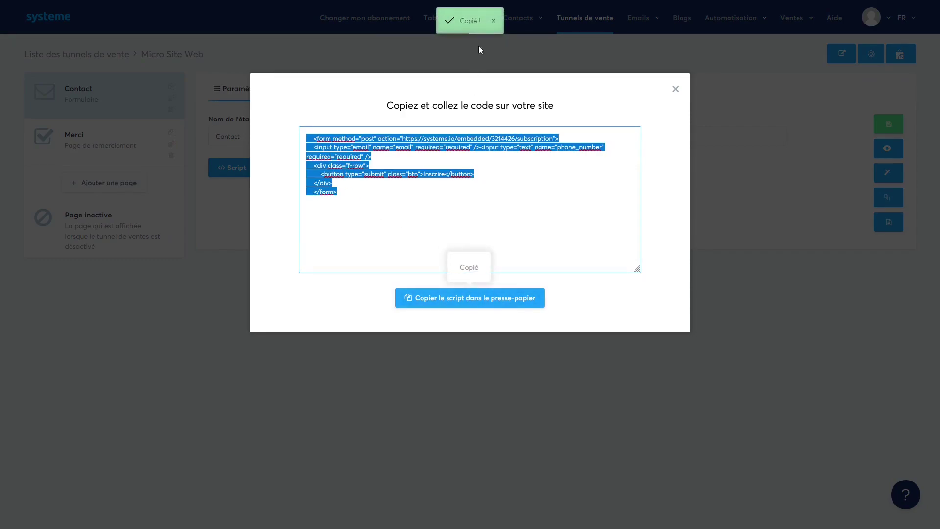
{"action": "left_click", "coordinate": [675, 89]}
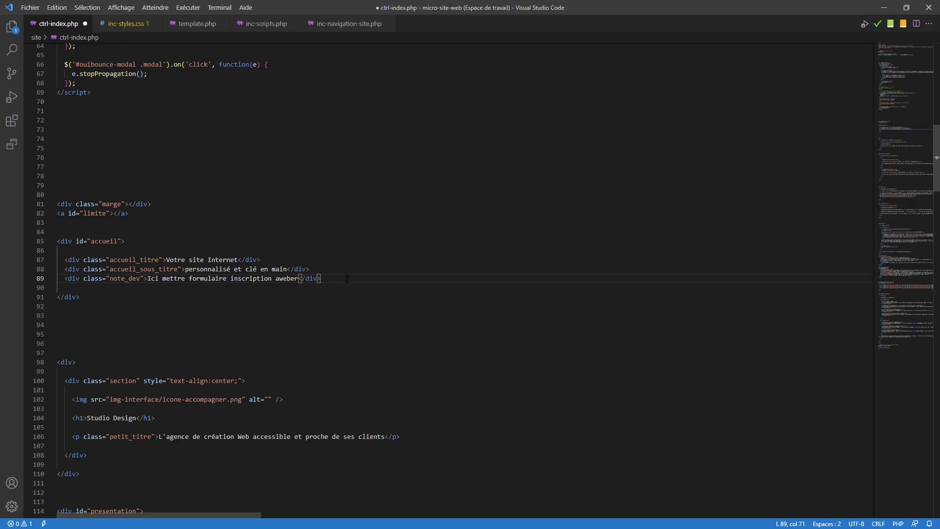
In Visual Studio Code, replace the note_dev placeholder line in ctrl-index.php with the copied form code and save the file.
{"action": "key", "text": "shift+Home"}
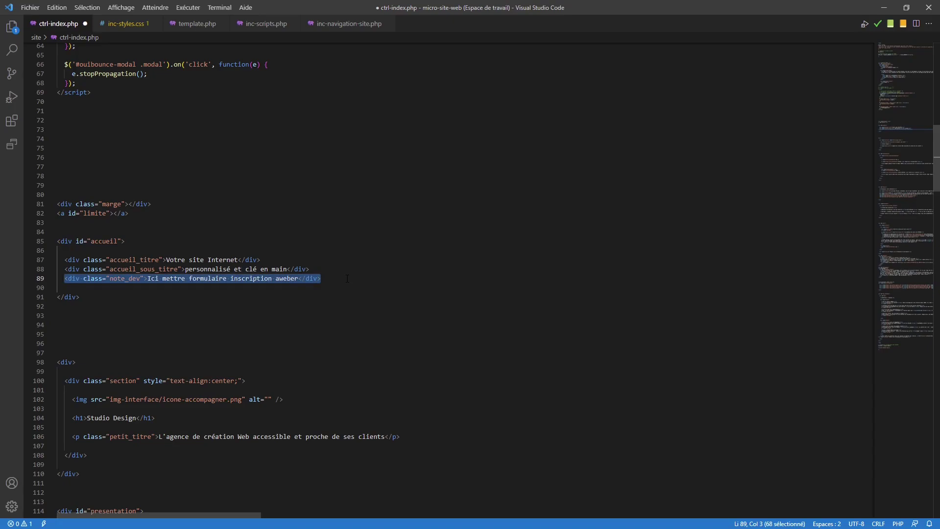
{"action": "key", "text": "ctrl+v"}
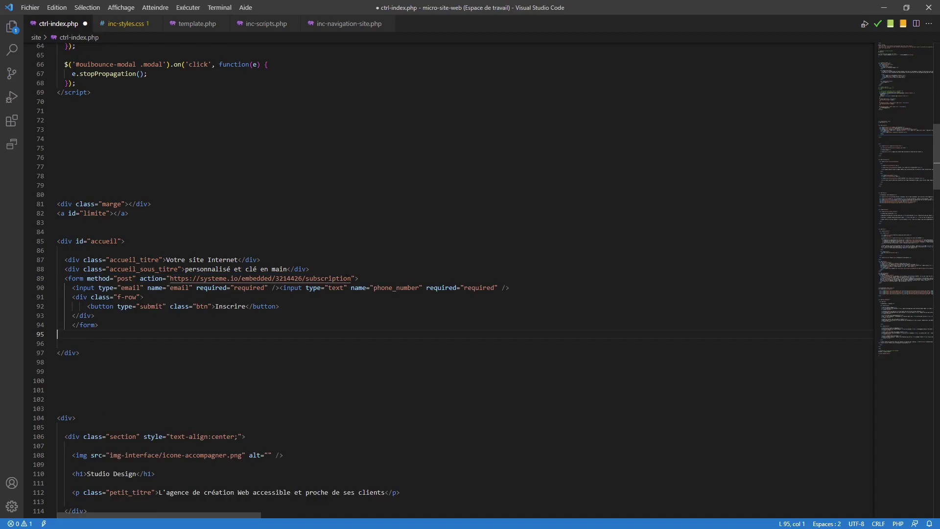
{"action": "key", "text": "ctrl+s"}
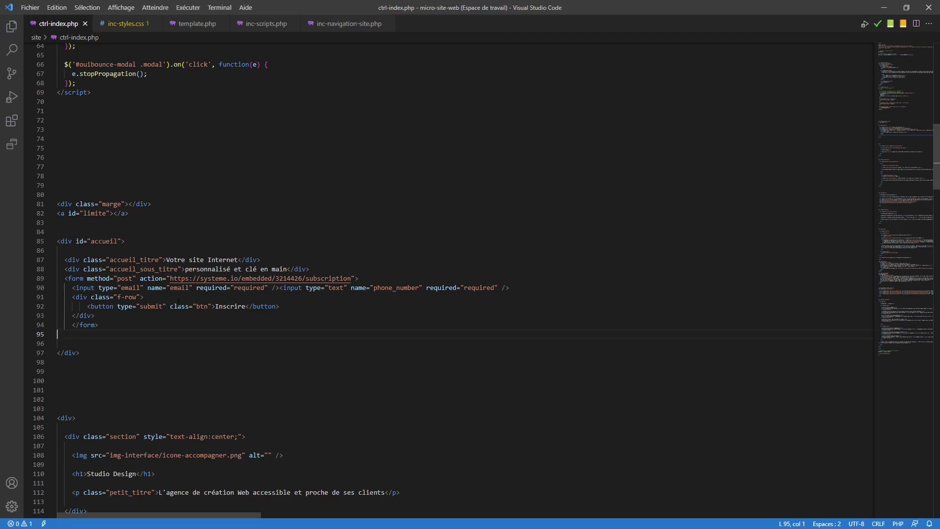
Reload the Studio Design site in the browser and check the embedded form's email and phone fields.
{"action": "key", "text": "alt+Tab"}
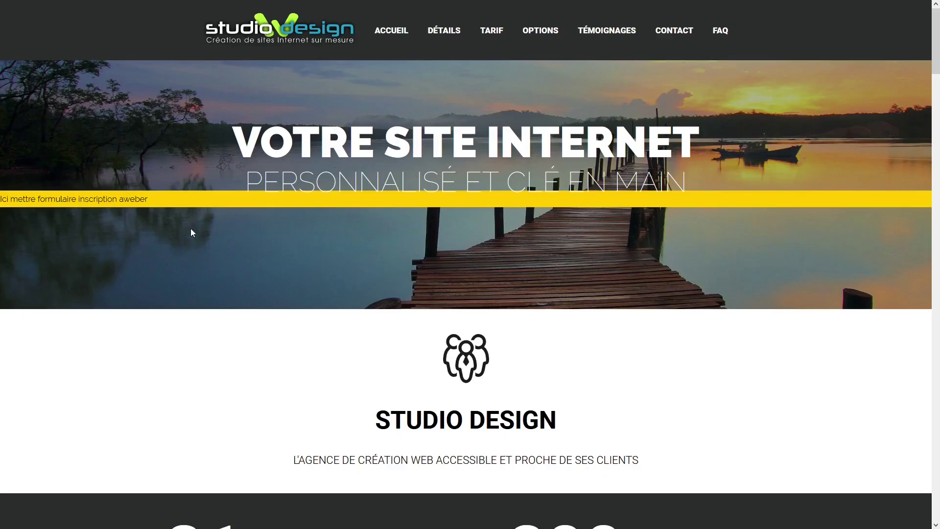
{"action": "key", "text": "F5"}
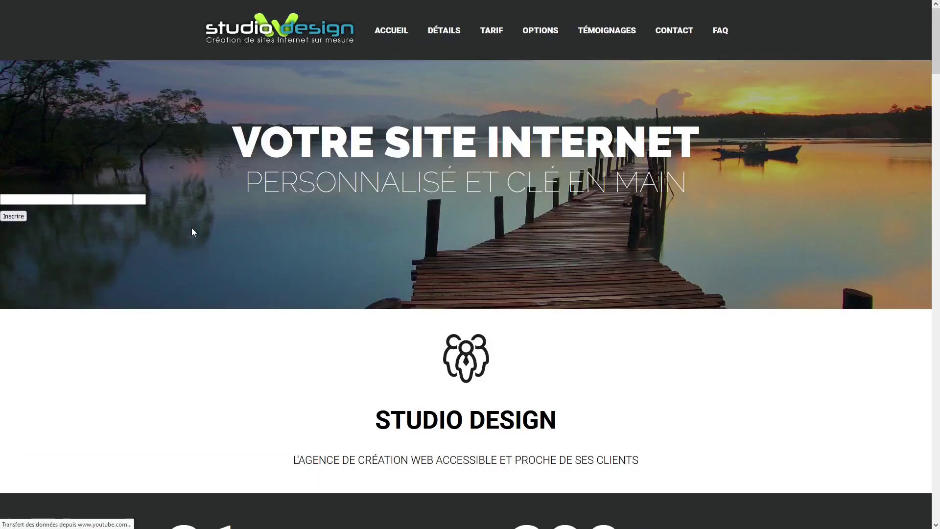
{"action": "left_click", "coordinate": [38, 199]}
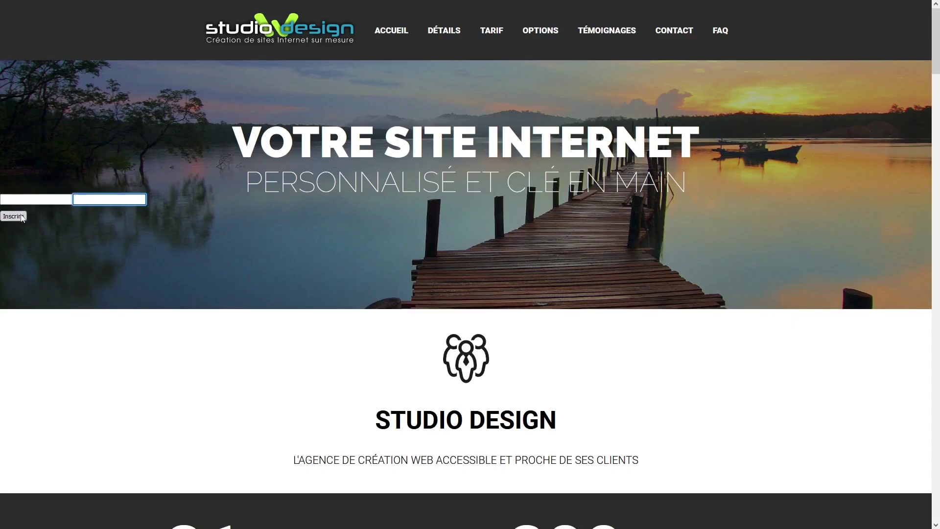
{"action": "key", "text": "Tab"}
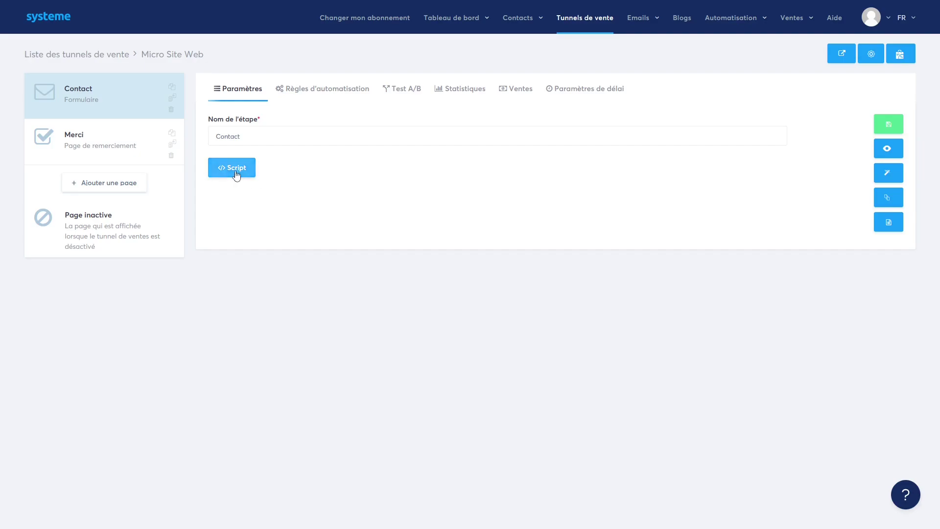
Switch to systeme.io and copy the Contact form's script tag to the clipboard.
{"action": "left_click", "coordinate": [230, 171]}
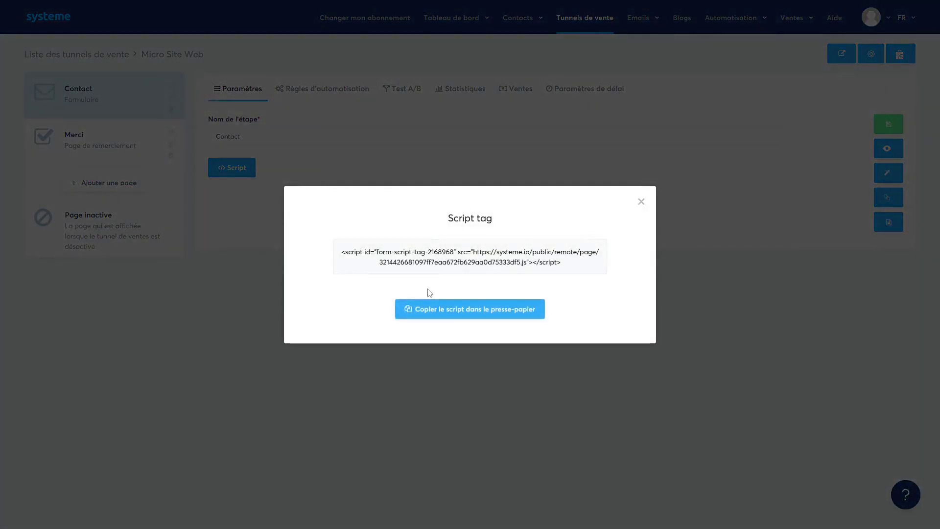
{"action": "left_click", "coordinate": [458, 311]}
{"action": "key", "text": "ctrl+c"}
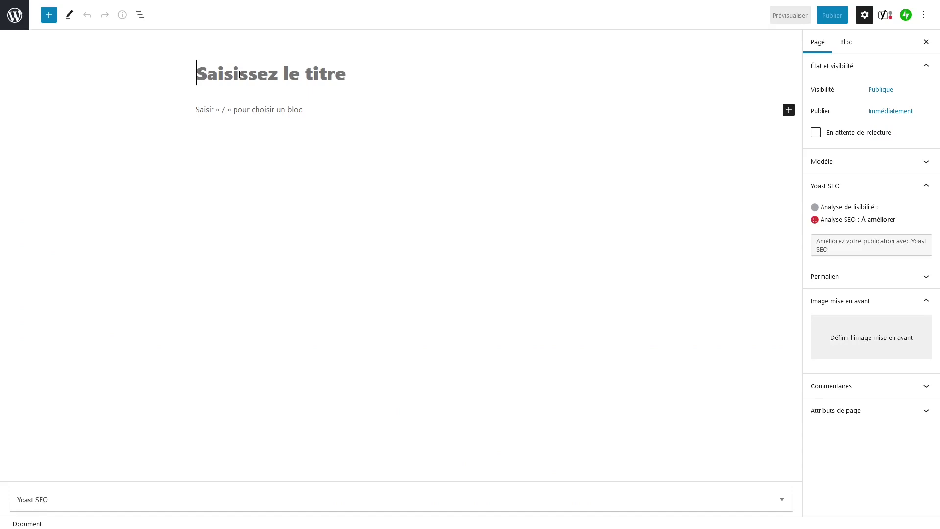
Title the new page "formulaire" and add a custom HTML block containing the copied systeme.io form script tag.
{"action": "type", "text": "formulaire"}
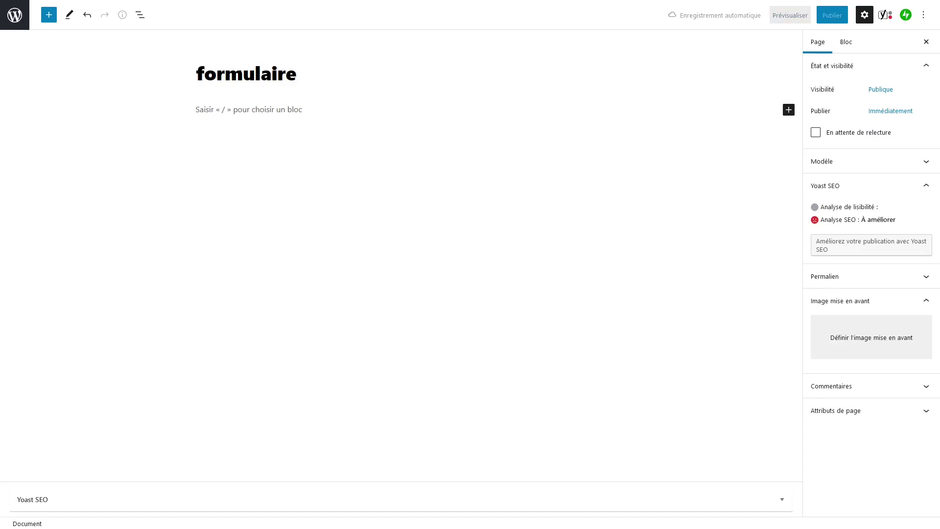
{"action": "left_click", "coordinate": [285, 109]}
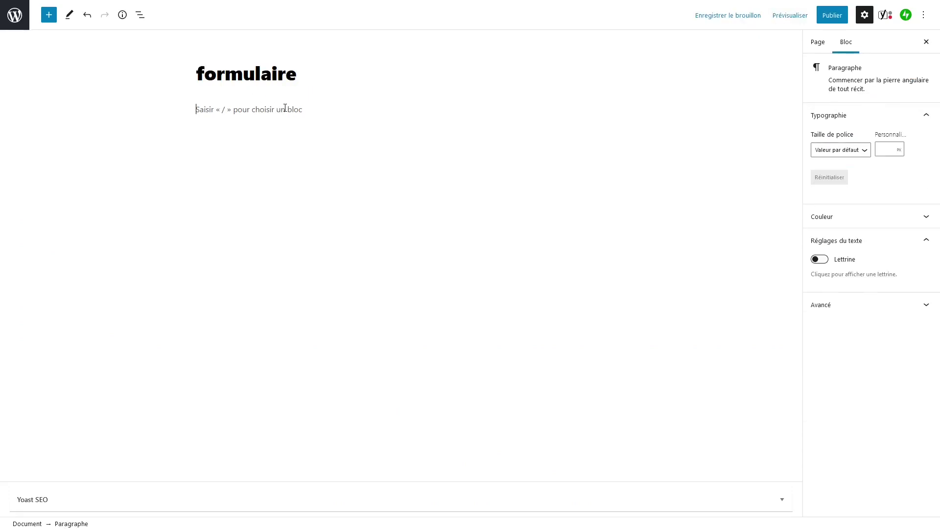
{"action": "left_click", "coordinate": [597, 110]}
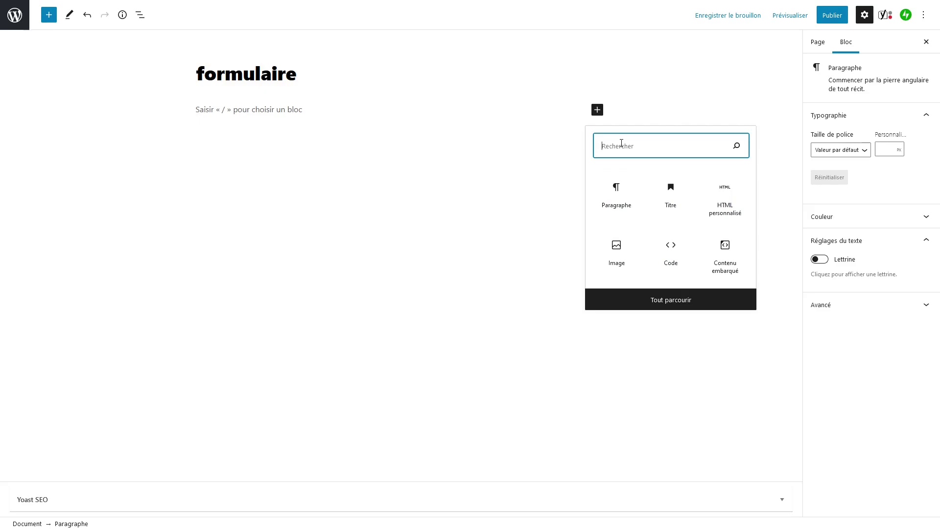
{"action": "left_click", "coordinate": [726, 204]}
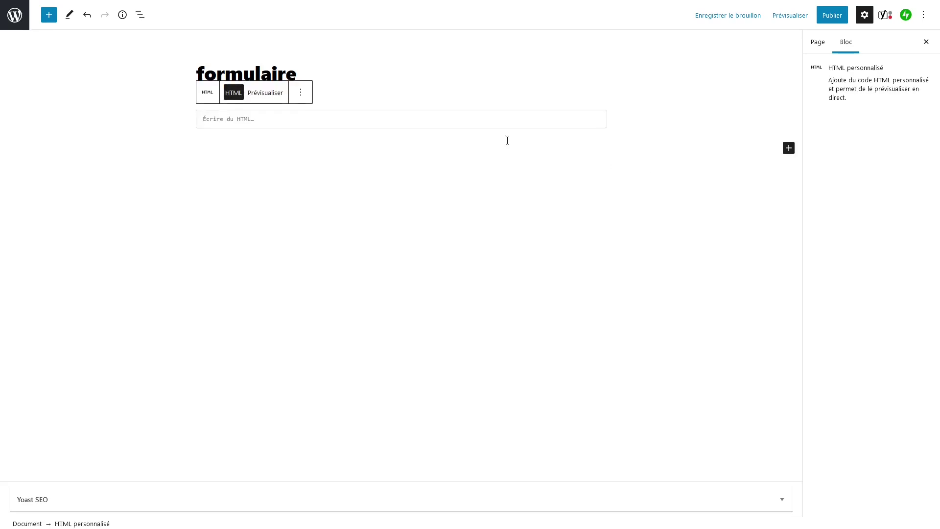
{"action": "right_click", "coordinate": [264, 119]}
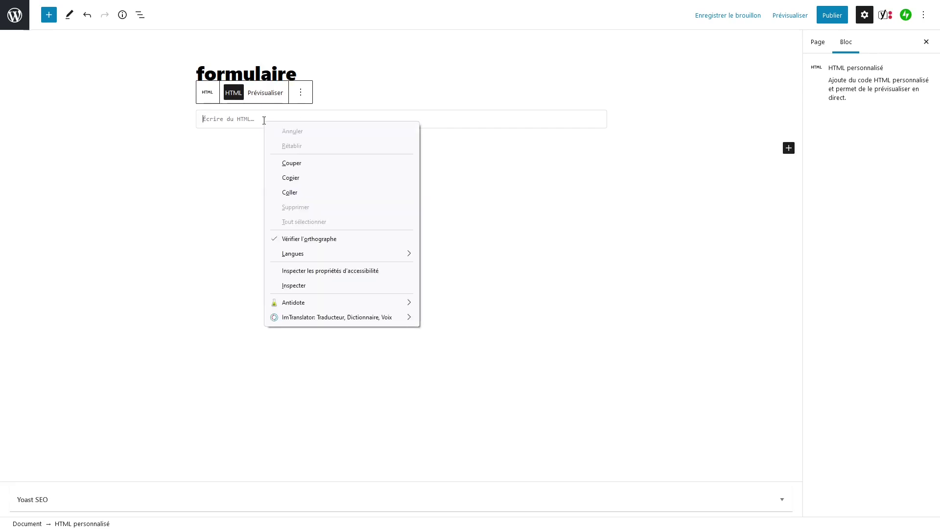
{"action": "left_click", "coordinate": [307, 177]}
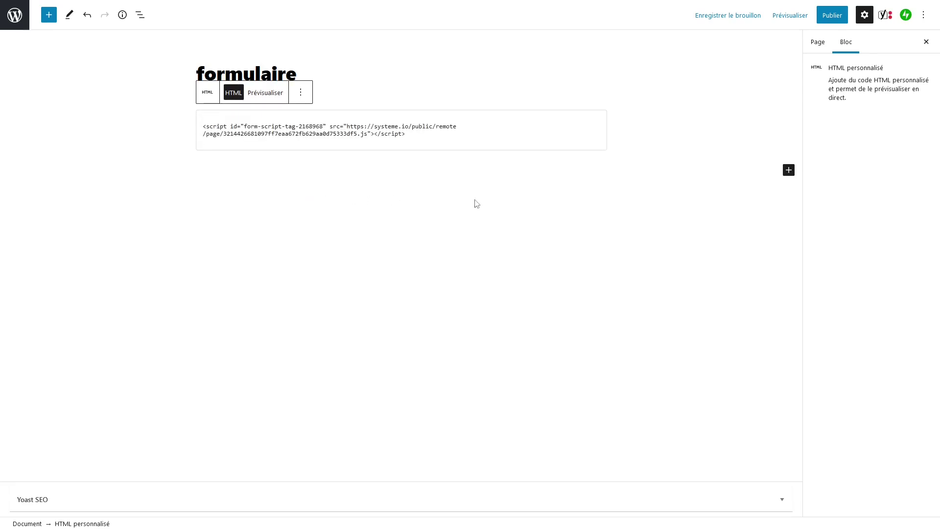
Publish the "formulaire" page and open it on the live site.
{"action": "left_click", "coordinate": [822, 20]}
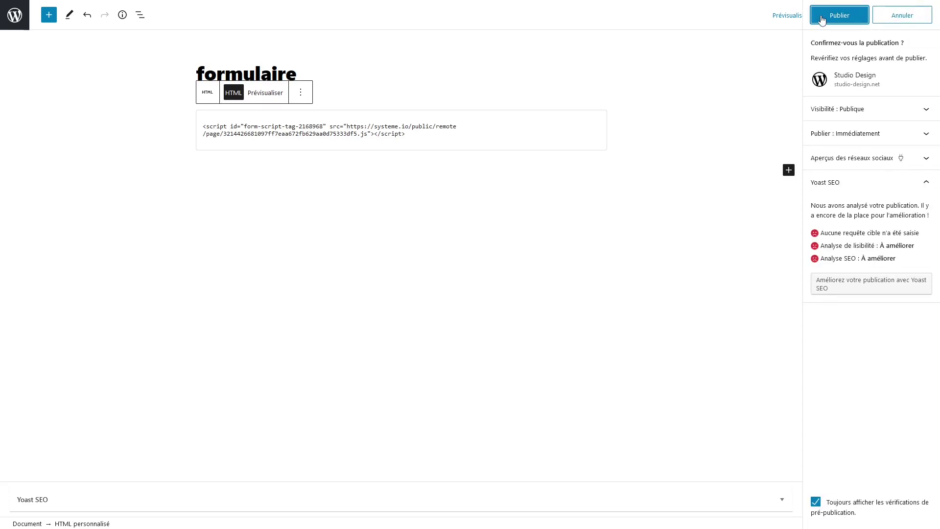
{"action": "left_click", "coordinate": [842, 15]}
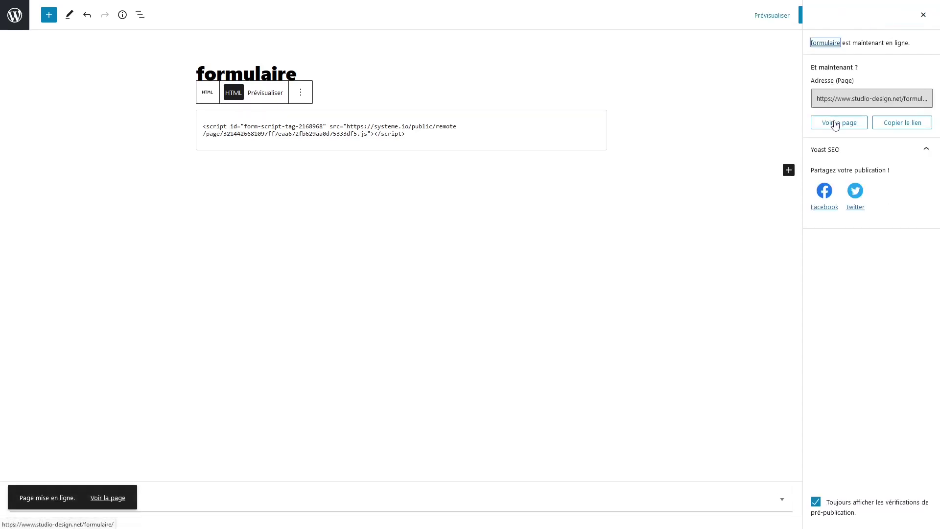
{"action": "left_click", "coordinate": [838, 122]}
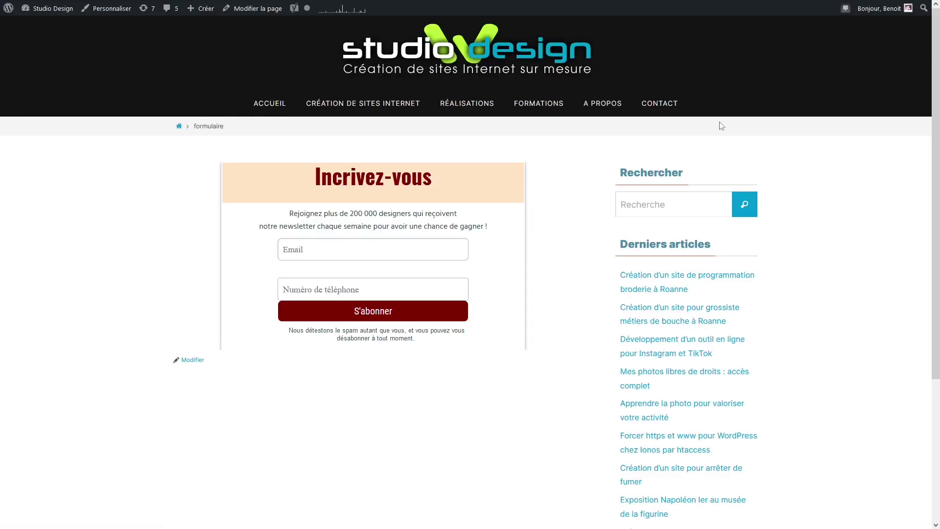